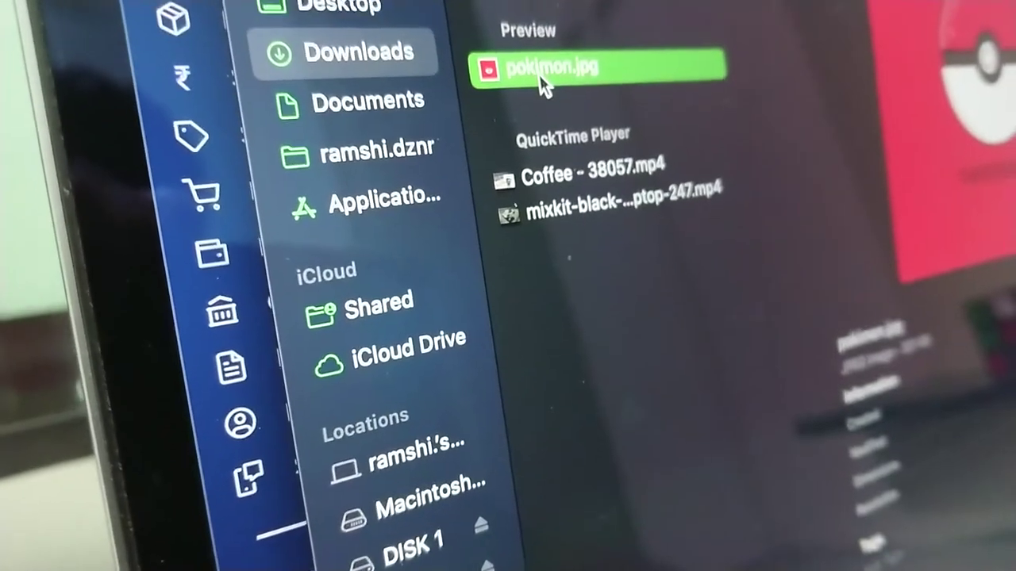
Share pokimon.jpg from Finder to the iPhone via AirDrop
right_click(540, 80)
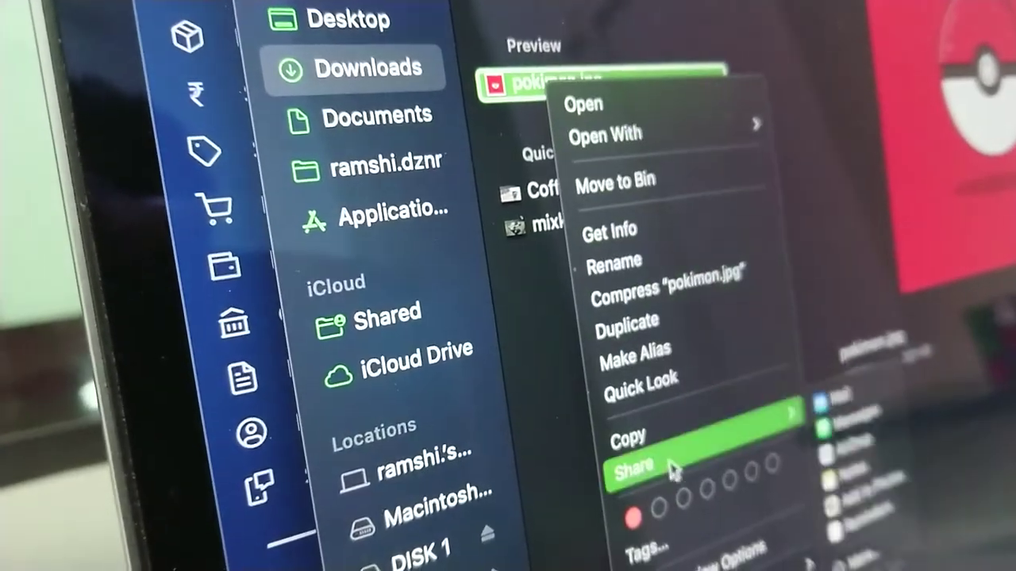
click(858, 417)
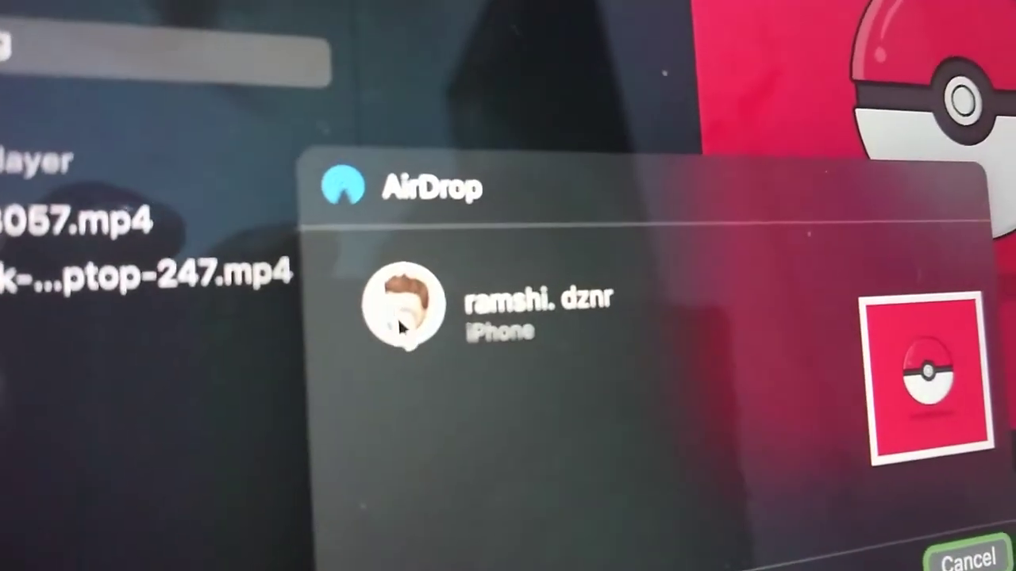
click(401, 325)
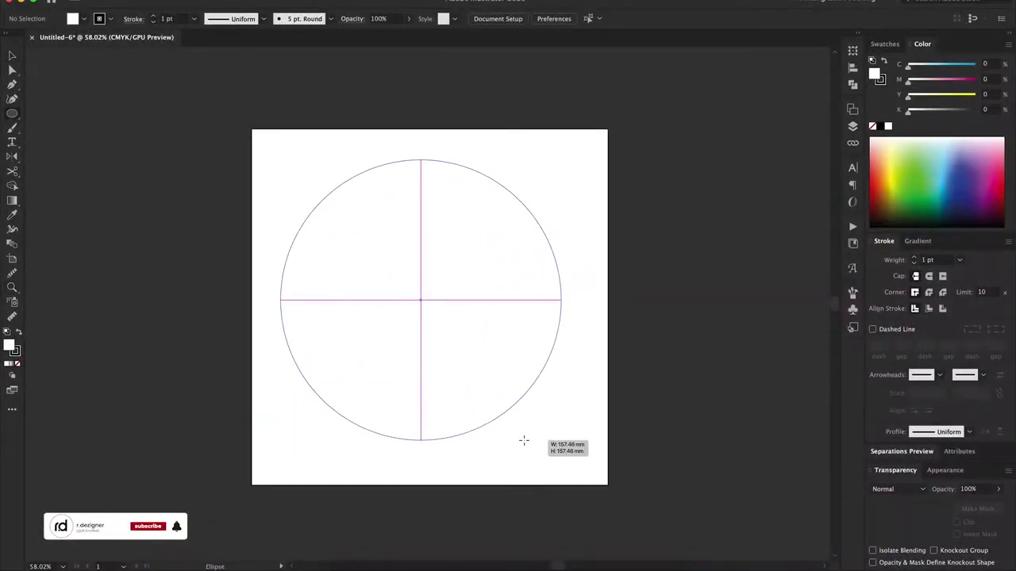
Draw the large outer circle, a smaller central copy, and a horizontal band across it
drag(524, 440, 572, 453)
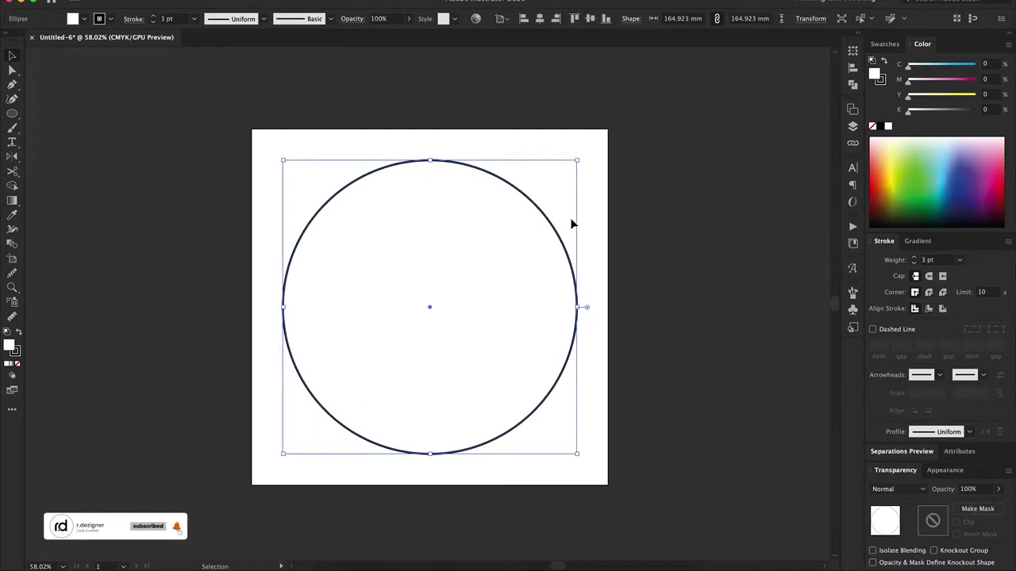
key(e)
drag(566, 220, 484, 270)
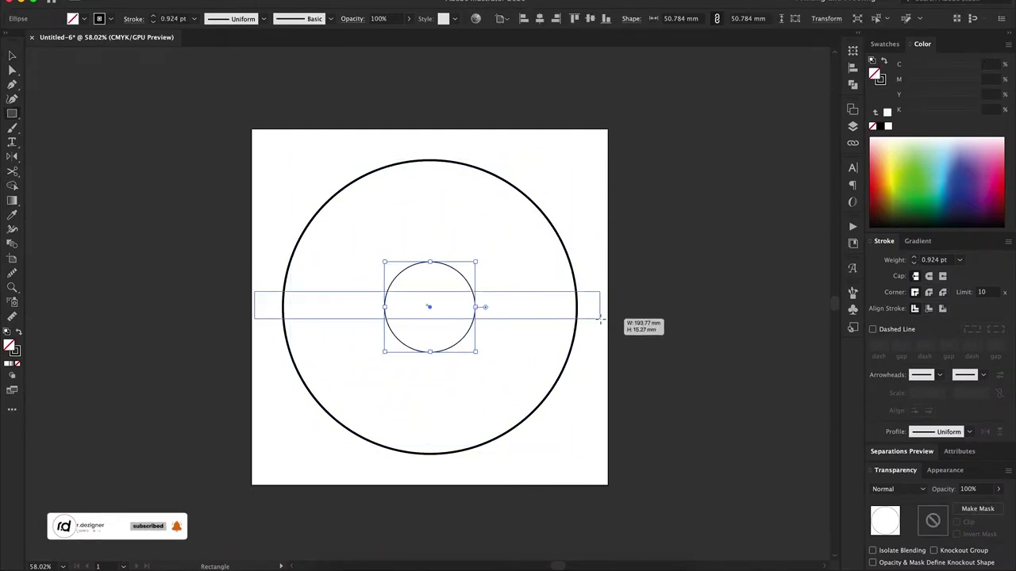
drag(600, 319, 601, 318)
key(v)
key(ctrl+a)
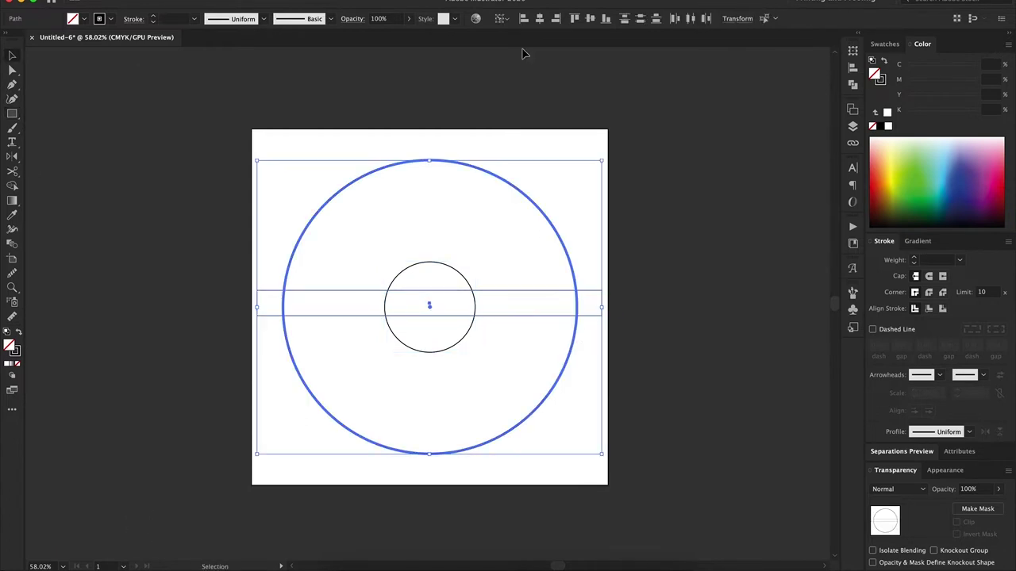
key(ctrl+0)
Resize the horizontal band to span the circle, then select all the shapes
click(643, 326)
key(e)
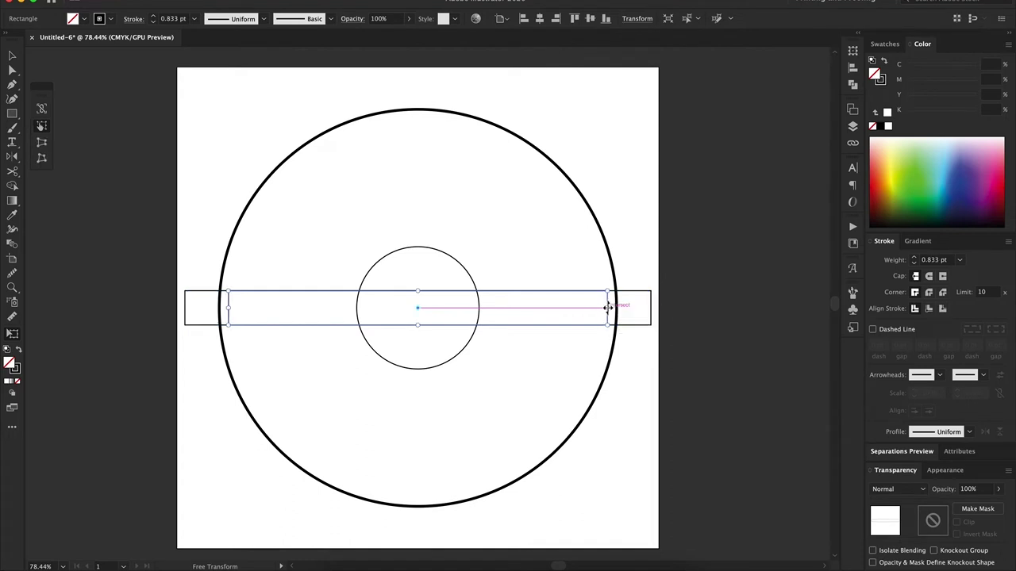
key(v)
click(651, 270)
click(612, 310)
drag(624, 397, 404, 294)
Give all shapes the circle's 3 pt black outline with the Eyedropper
key(i)
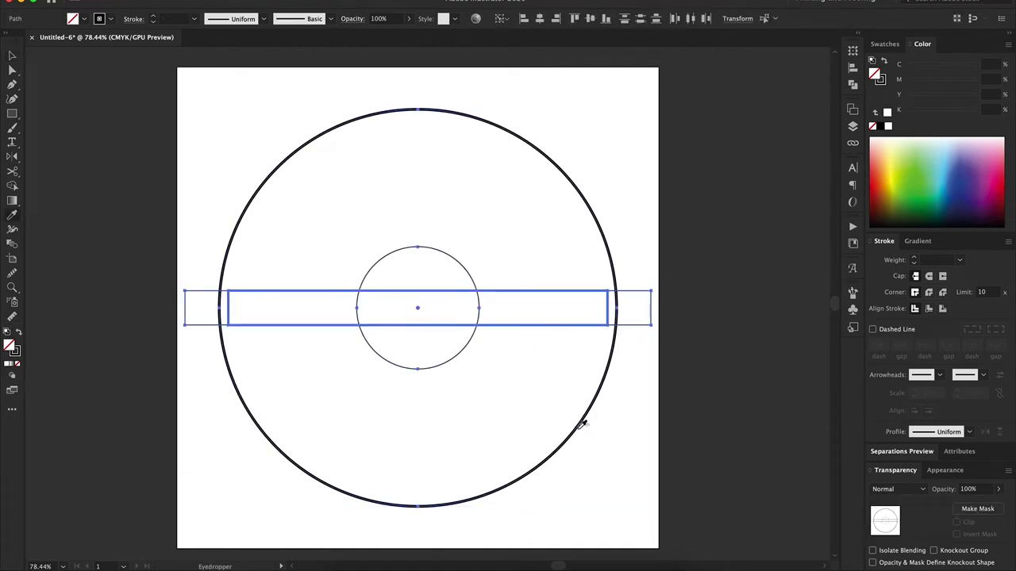
click(581, 425)
key(ctrl+shift+a)
key(ctrl+a)
Use Shape Builder to delete the band stubs and merge the band with the centre circle
key(shift+m)
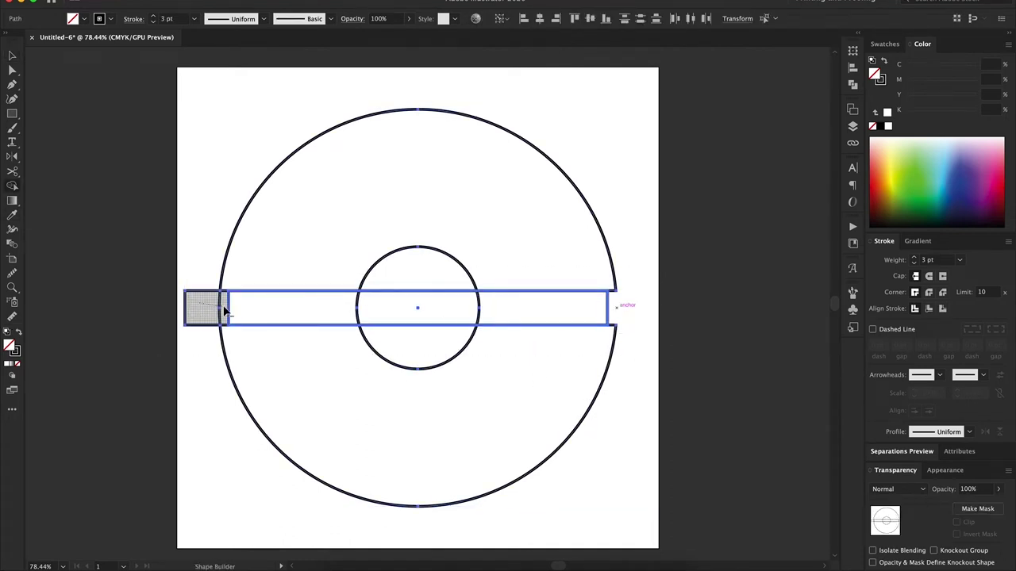
alt+click(205, 308)
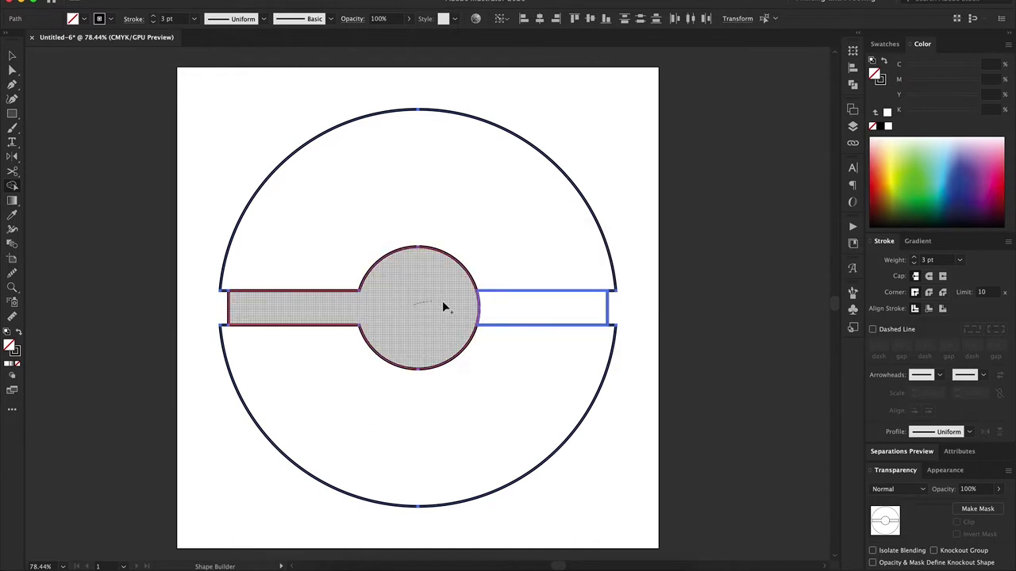
drag(423, 326, 580, 308)
key(a)
click(635, 294)
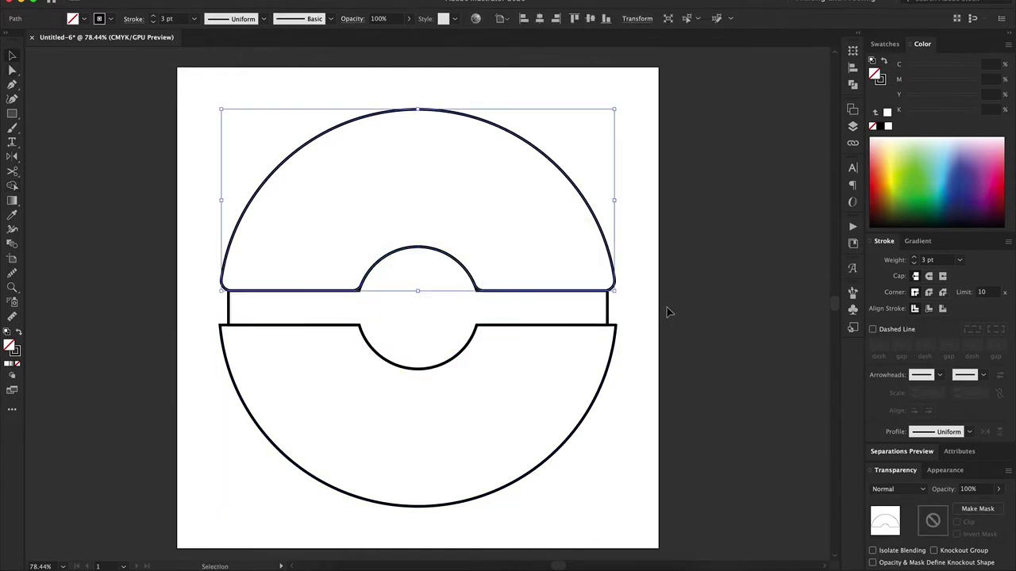
Round the corners of the band and both halves, and draw the small centre button circle
click(666, 308)
click(488, 308)
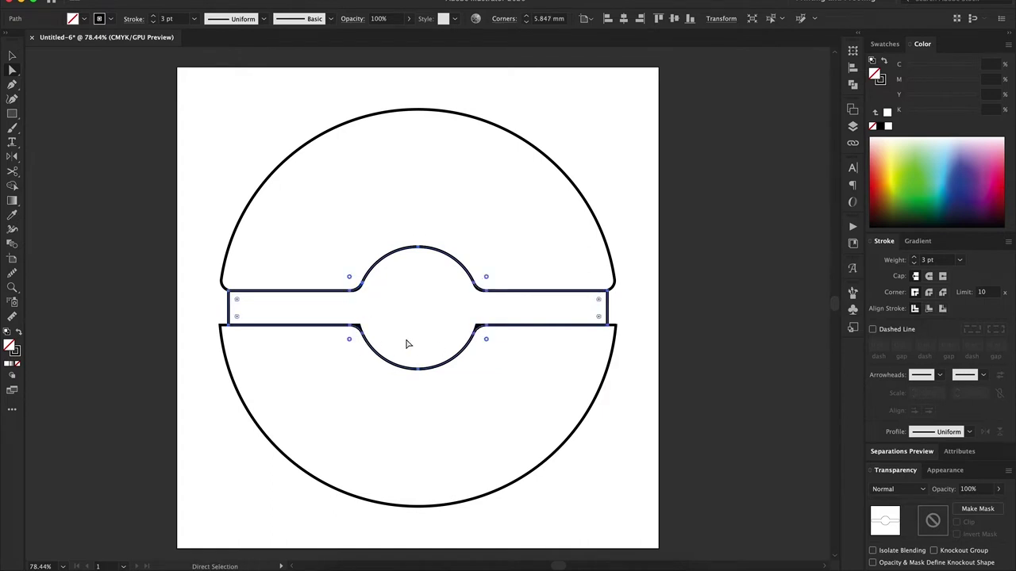
click(606, 492)
drag(606, 493, 616, 278)
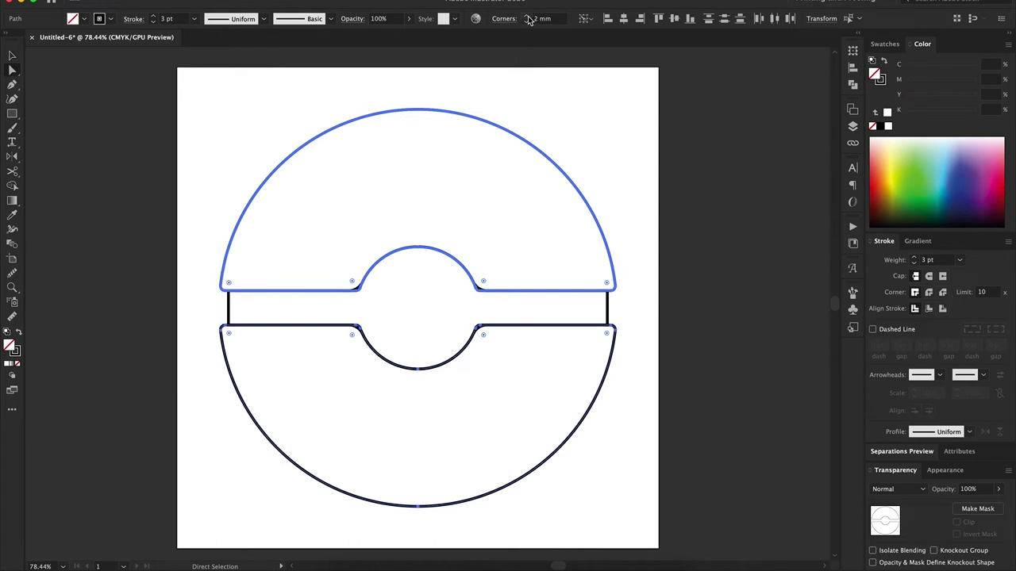
click(650, 294)
click(615, 308)
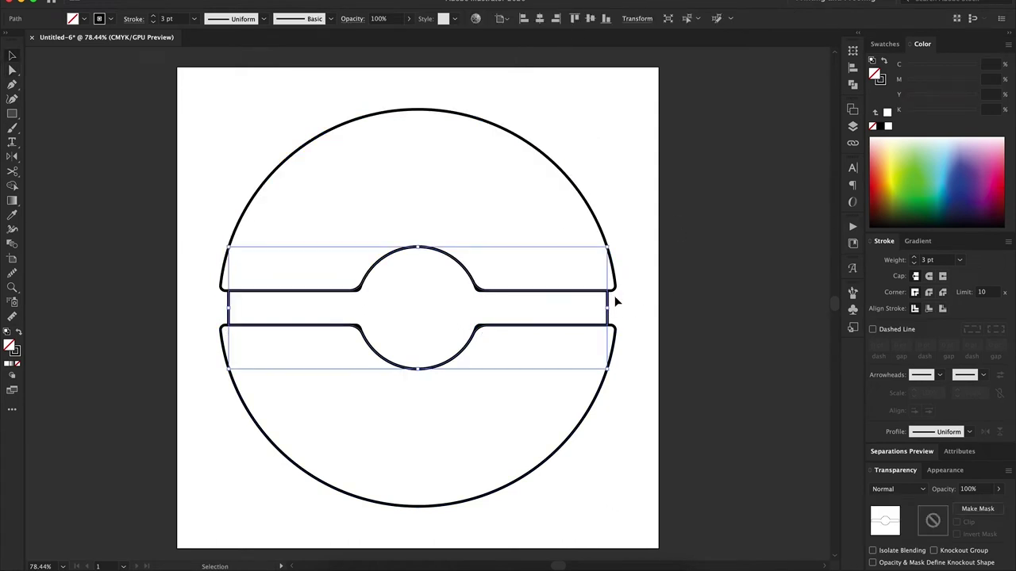
key(a)
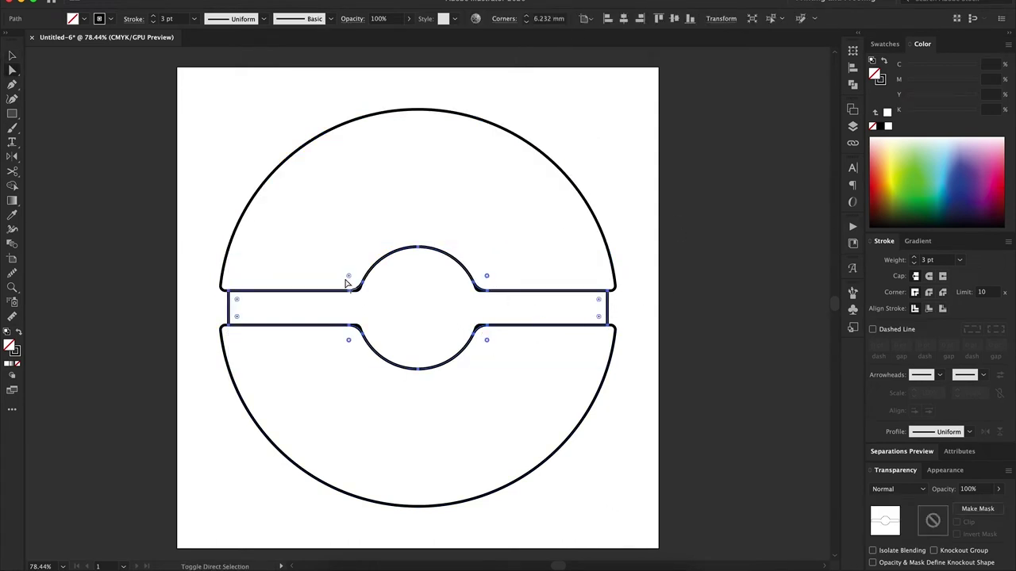
key(v)
click(649, 251)
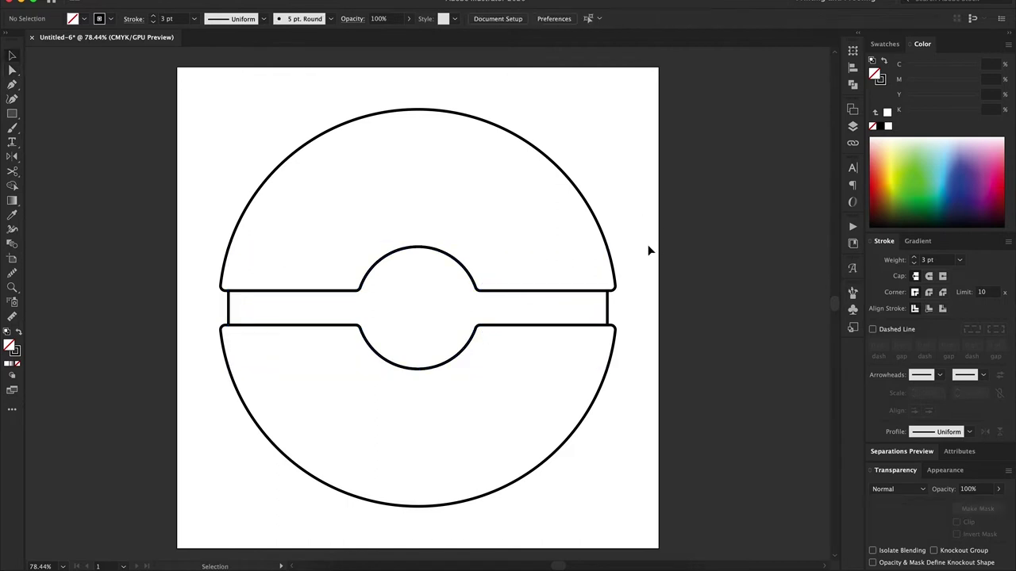
drag(439, 339, 455, 344)
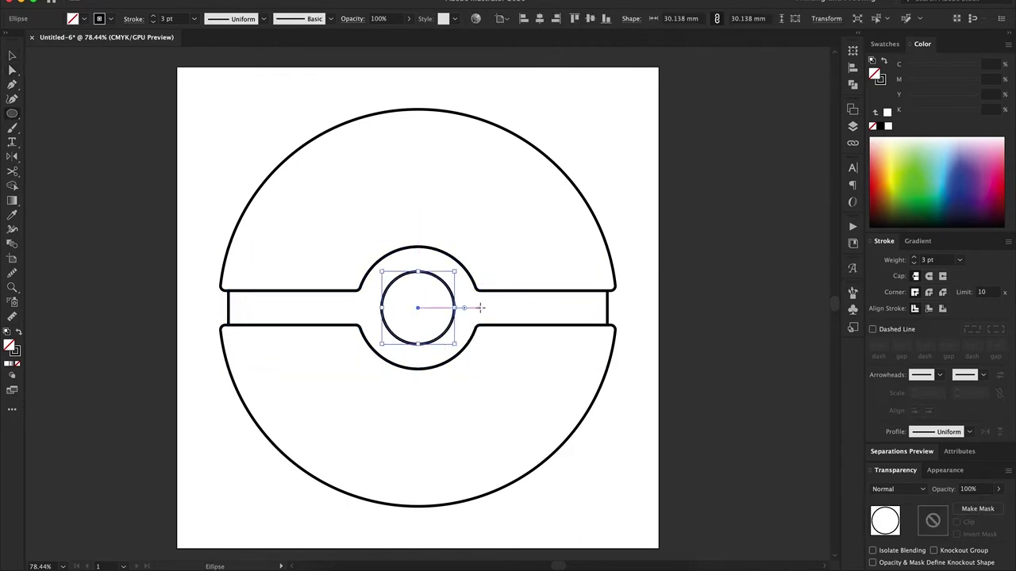
key(v)
click(633, 273)
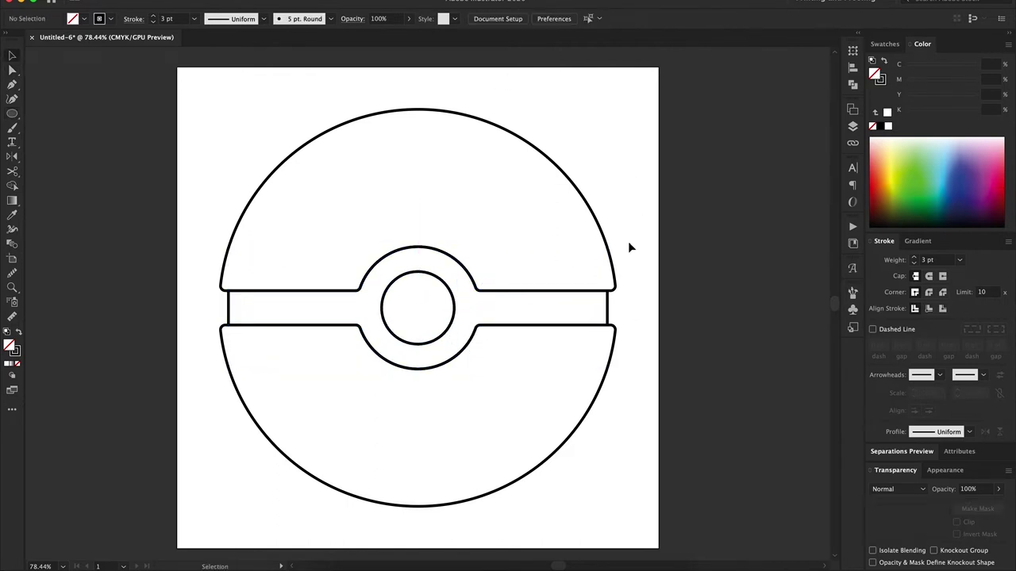
Scale the whole ball down and make the button circle slightly smaller
key(ctrl+a)
key(e)
drag(616, 108, 574, 149)
key(v)
click(583, 216)
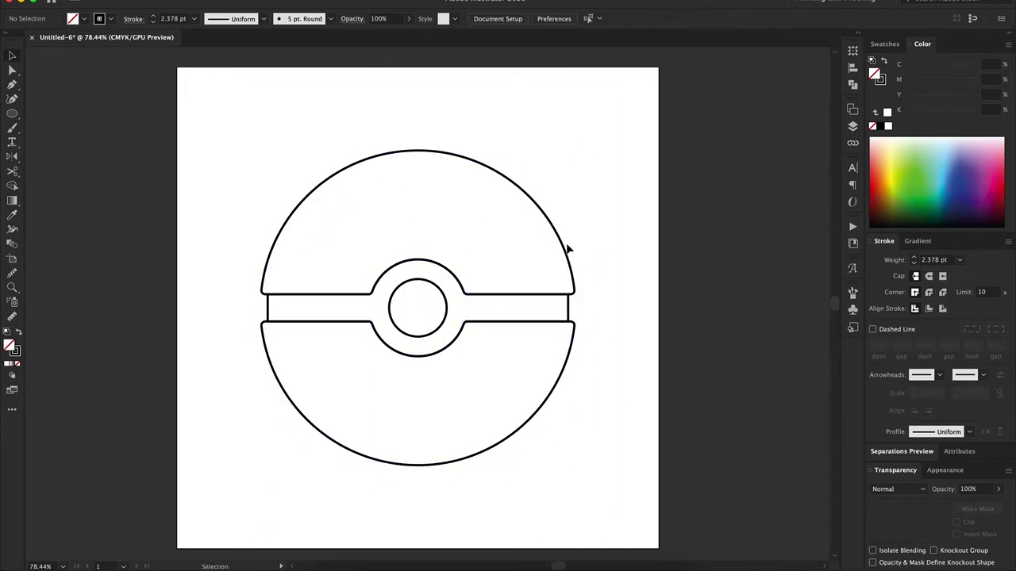
click(570, 304)
click(591, 319)
click(417, 280)
drag(447, 279, 444, 281)
click(590, 204)
Set the stroke weight of all the ball's outlines to 5 pt
key(ctrl+a)
click(913, 262)
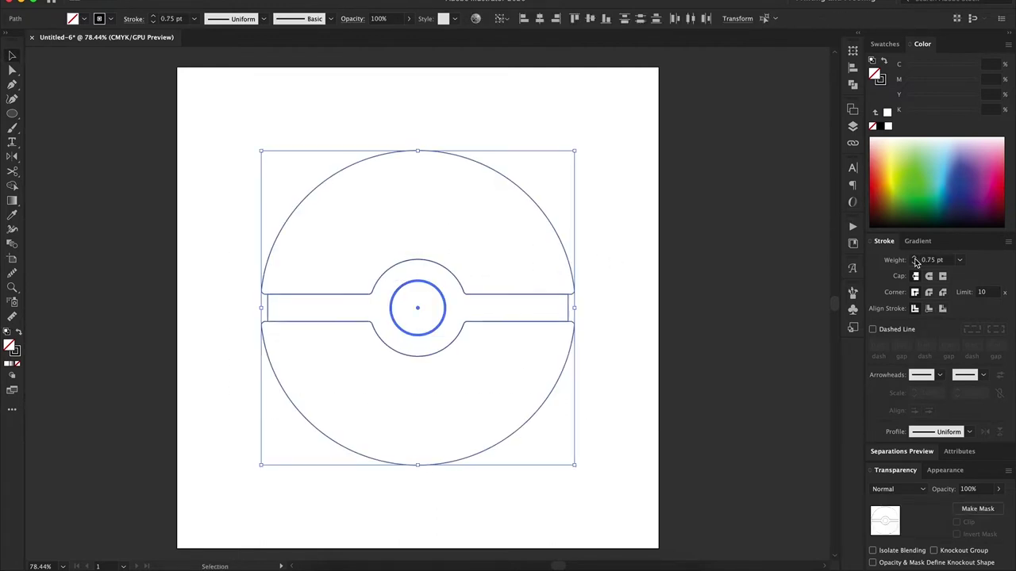
click(913, 258)
text(5)
click(612, 306)
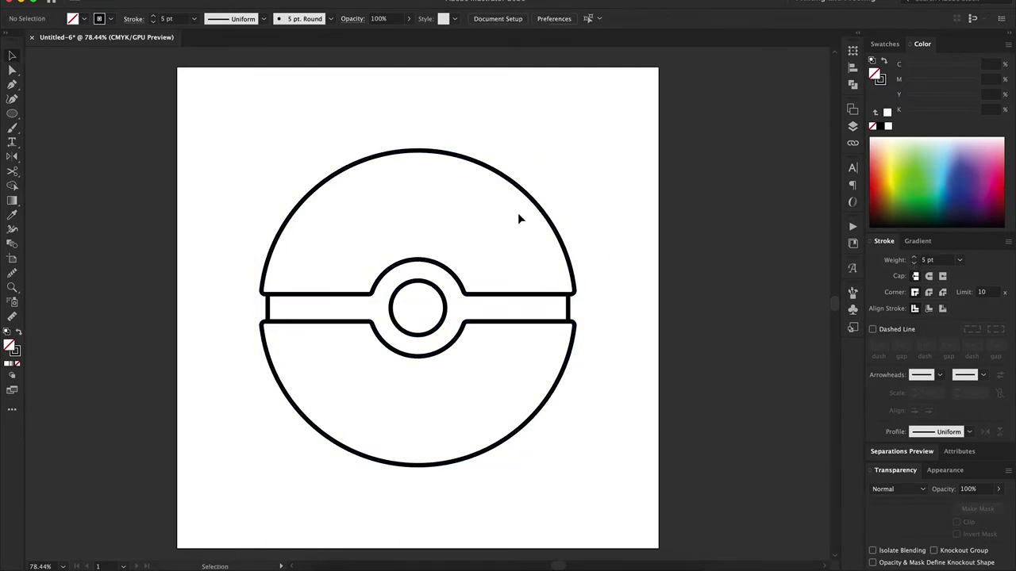
click(522, 220)
Fill the top half red and the middle band dark grey from the Swatches
click(884, 43)
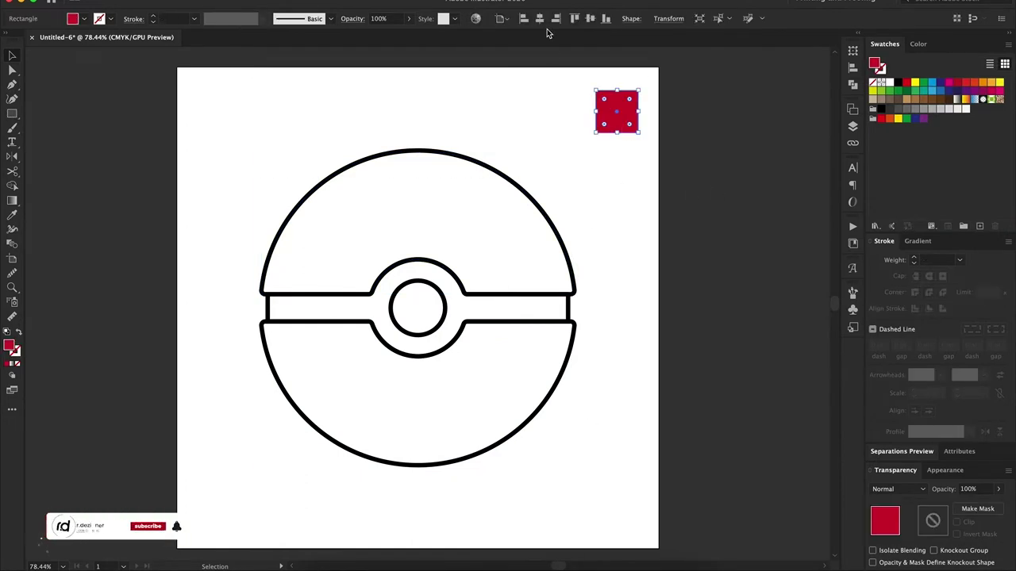
click(546, 215)
click(521, 376)
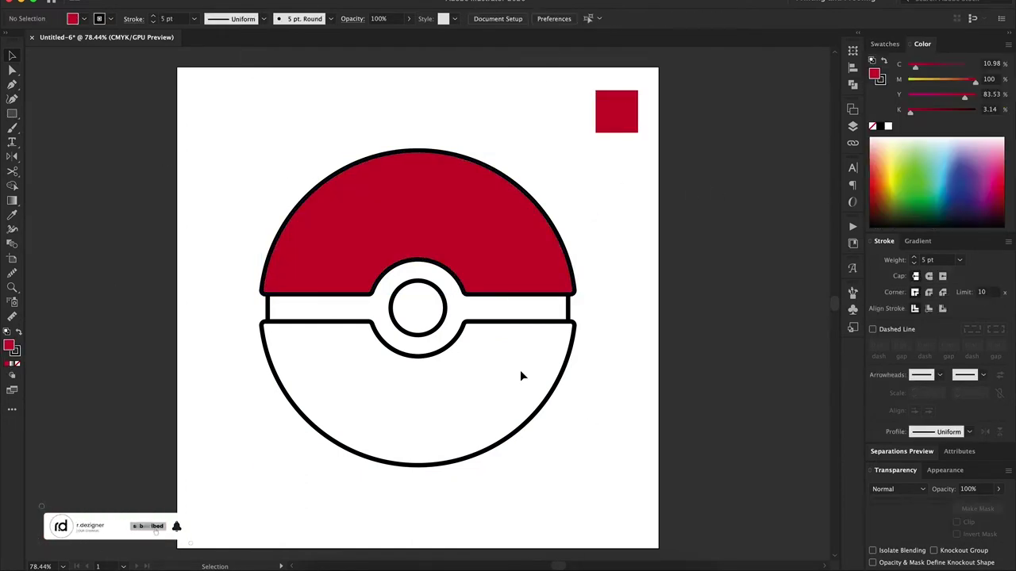
click(569, 308)
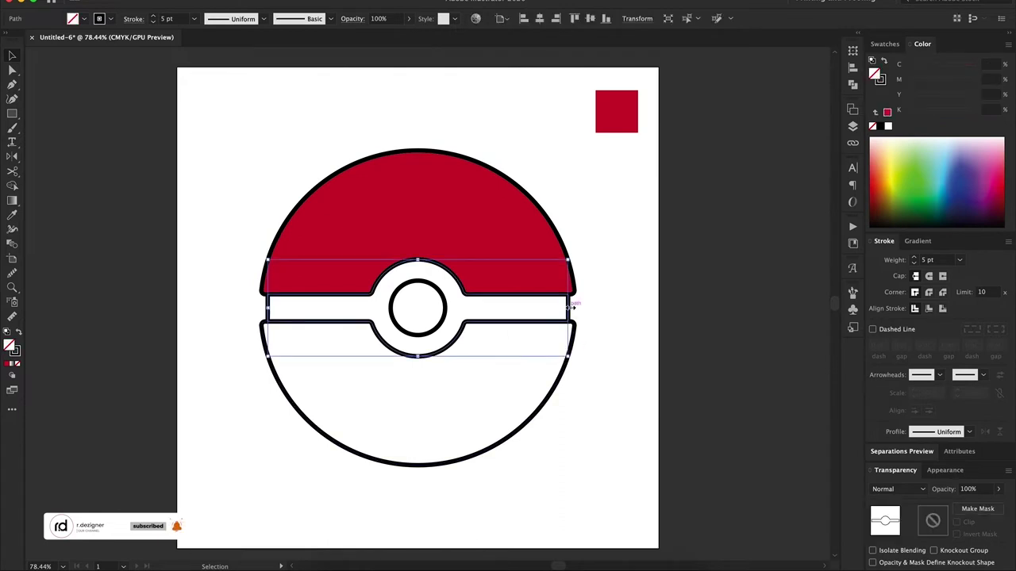
click(884, 44)
click(889, 109)
key(ctrl+shift+a)
Enlarge the inner button circle slightly, fill it white, and give it a 5 pt stroke
click(434, 298)
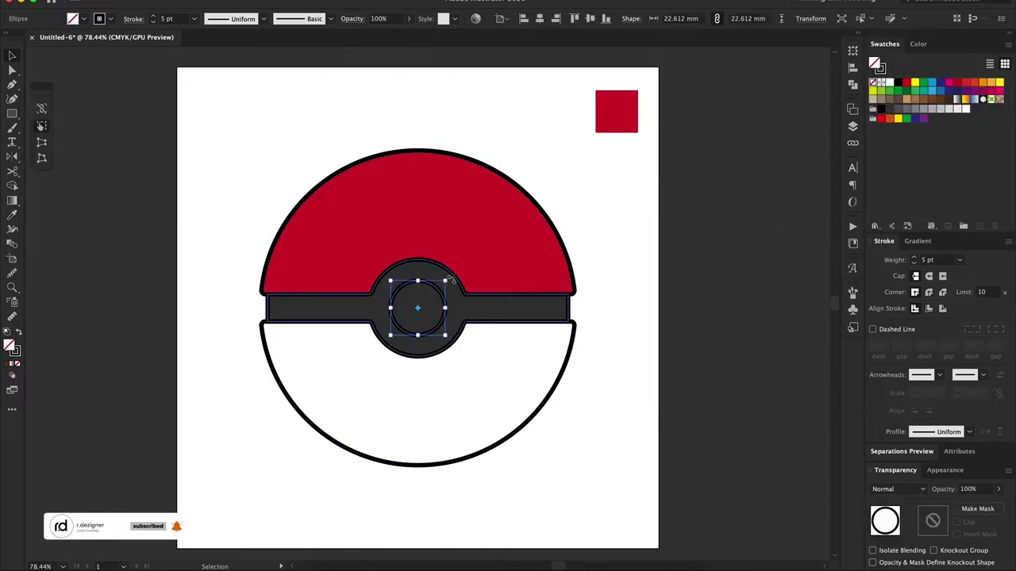
key(e)
drag(447, 279, 449, 277)
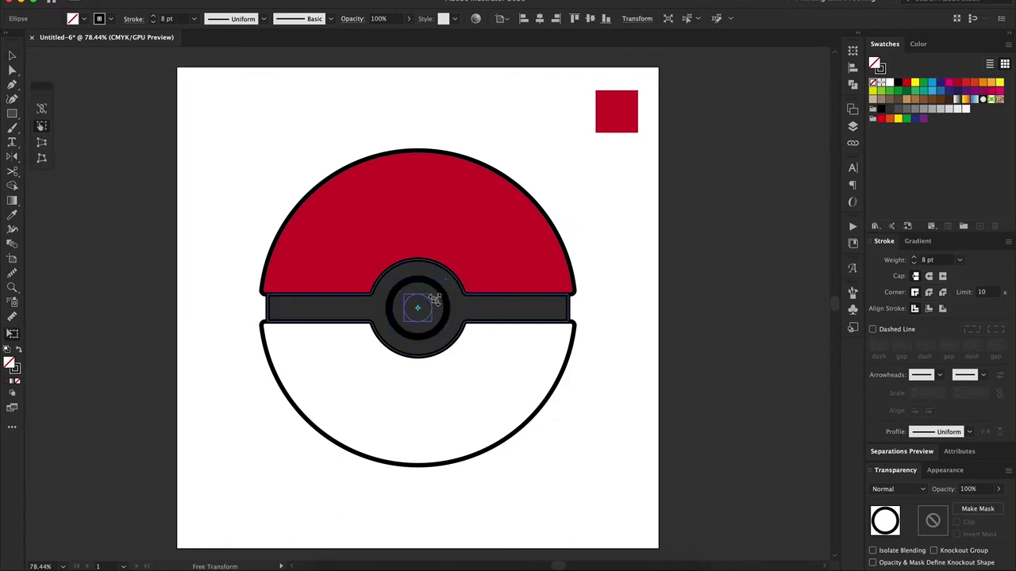
key(v)
click(889, 83)
key(ctrl+shift+a)
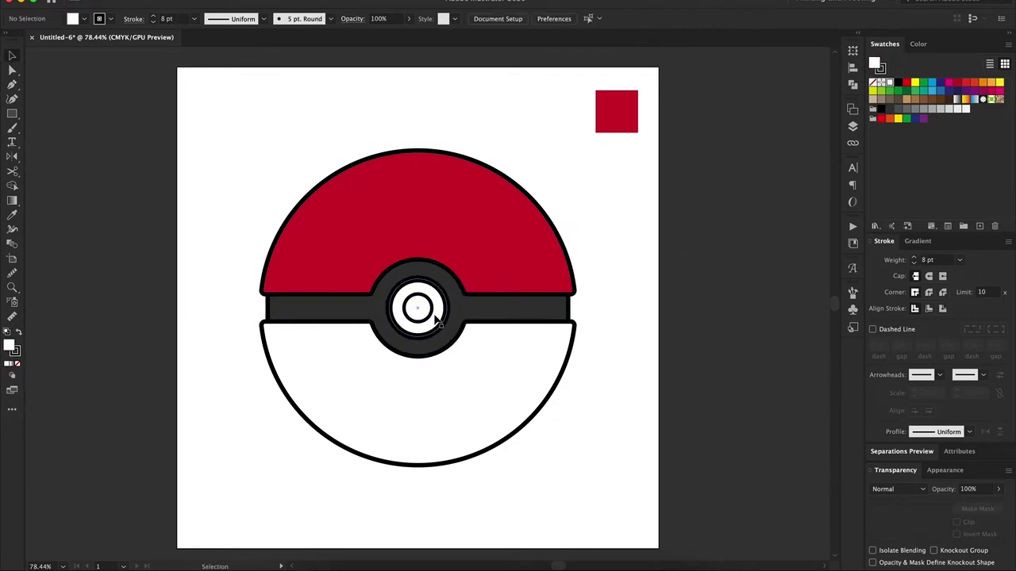
click(531, 428)
click(600, 433)
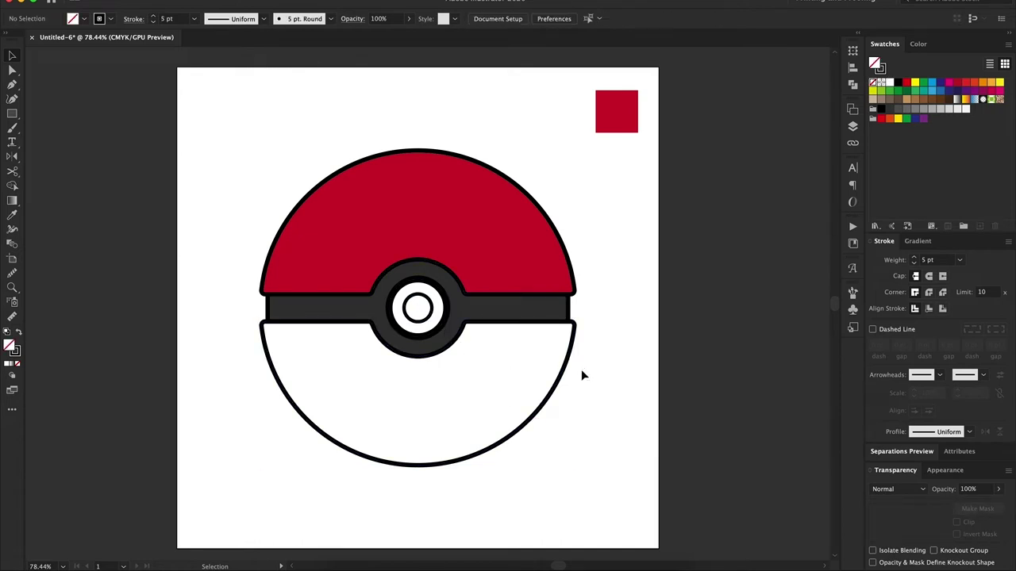
click(492, 450)
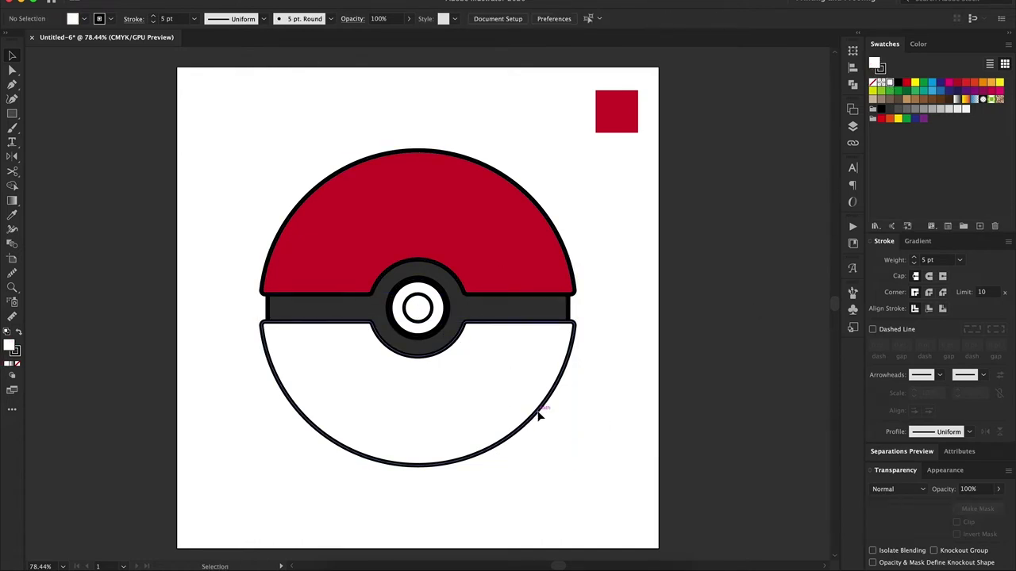
Copy the red and white halves slightly to the right
shift+click(571, 268)
drag(572, 267, 586, 260)
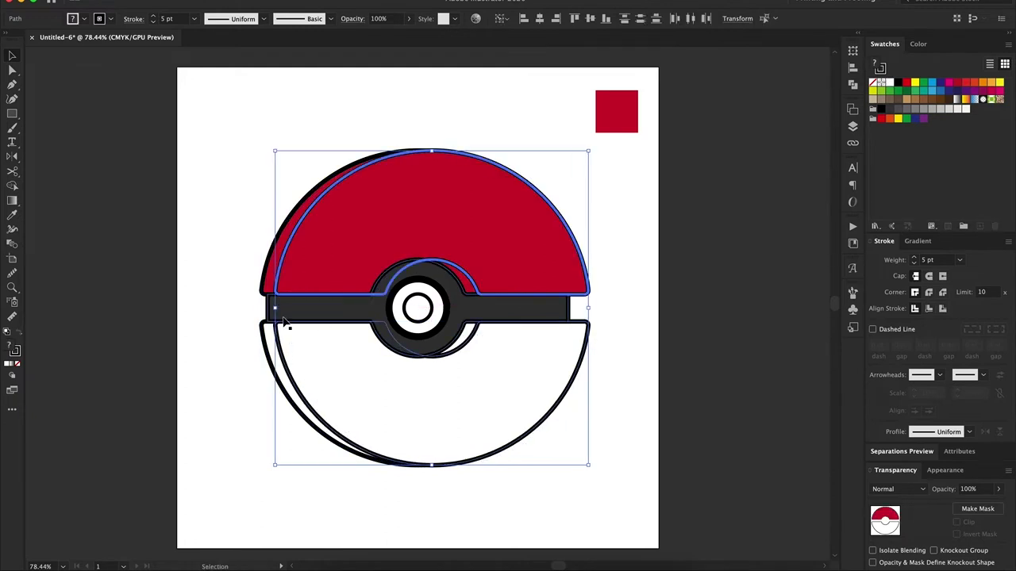
key(ctrl+shift+a)
click(459, 271)
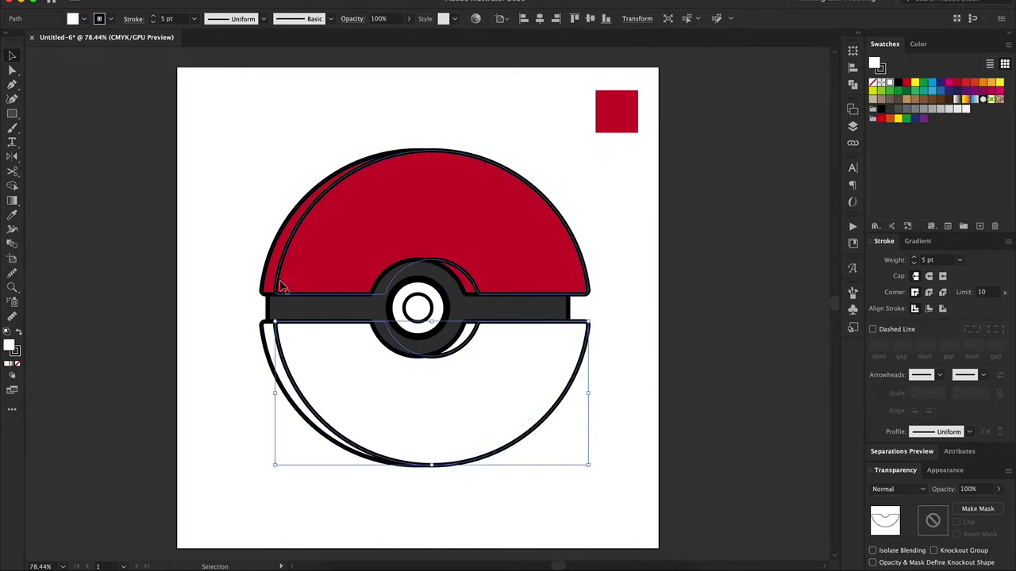
Send the original halves behind the copies and fill them tan
click(279, 288)
click(268, 340)
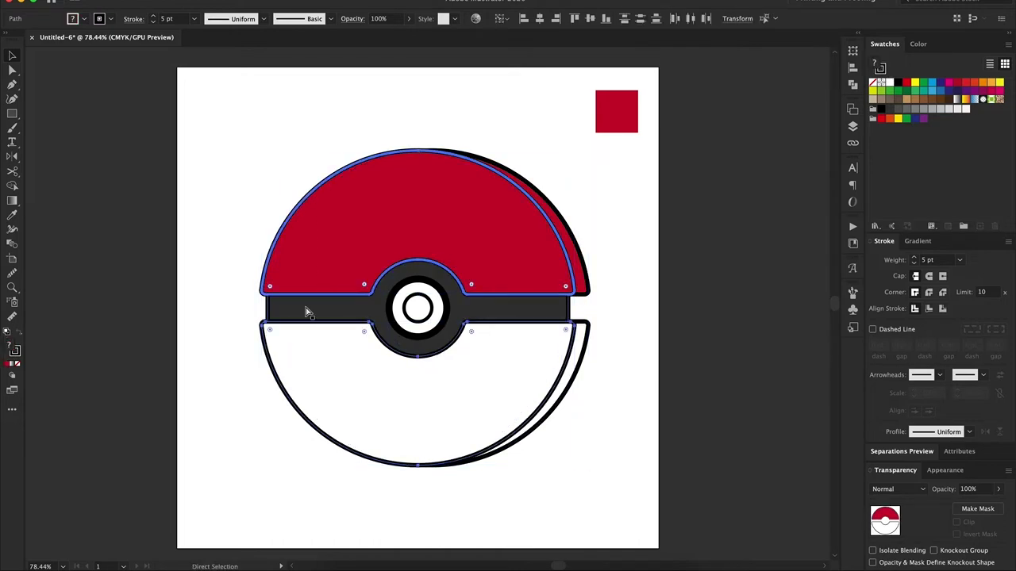
key(ctrl+shift+bracketleft)
key(ctrl+shift+a)
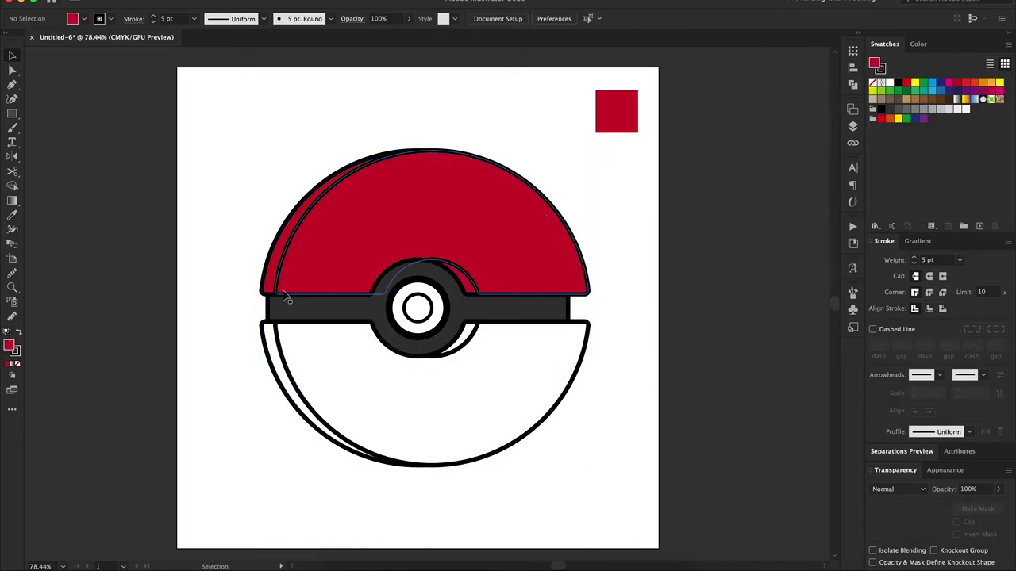
click(284, 295)
click(906, 98)
Trim the front halves' overlap off the back crescents with Shape Builder
key(ctrl+shift+bracketleft)
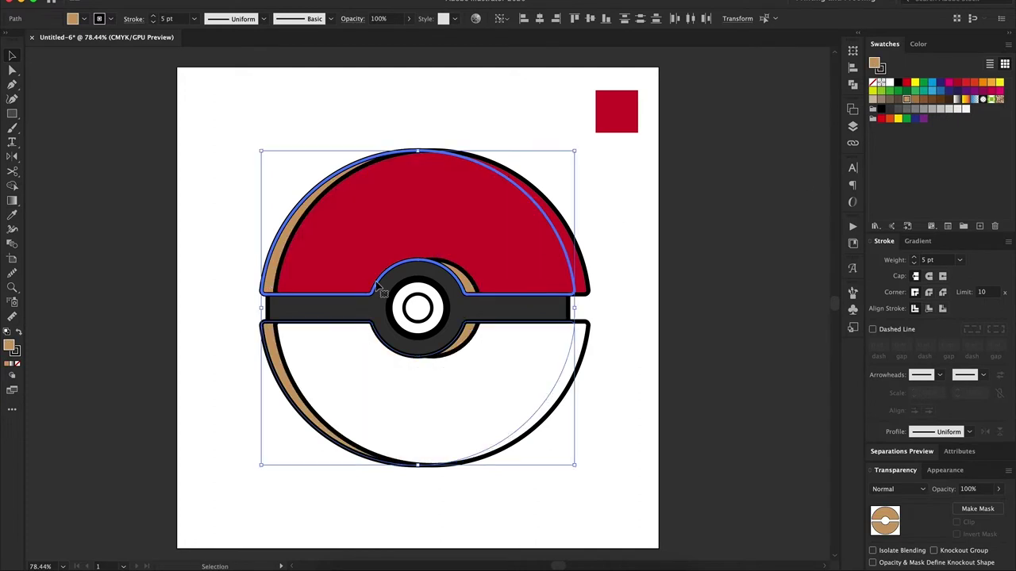
click(380, 288)
shift+click(273, 359)
key(shift+m)
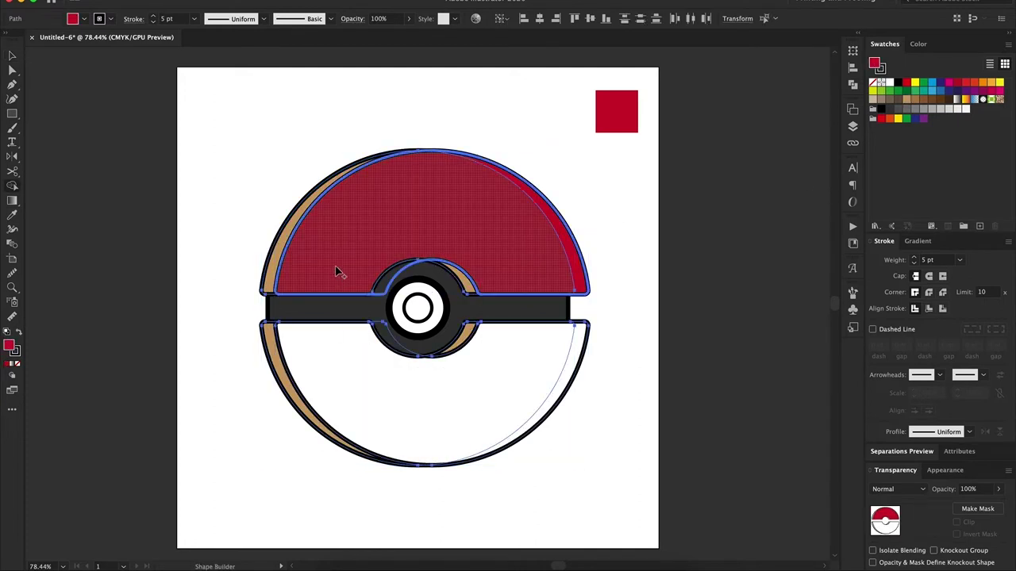
click(335, 272)
click(565, 391)
click(622, 392)
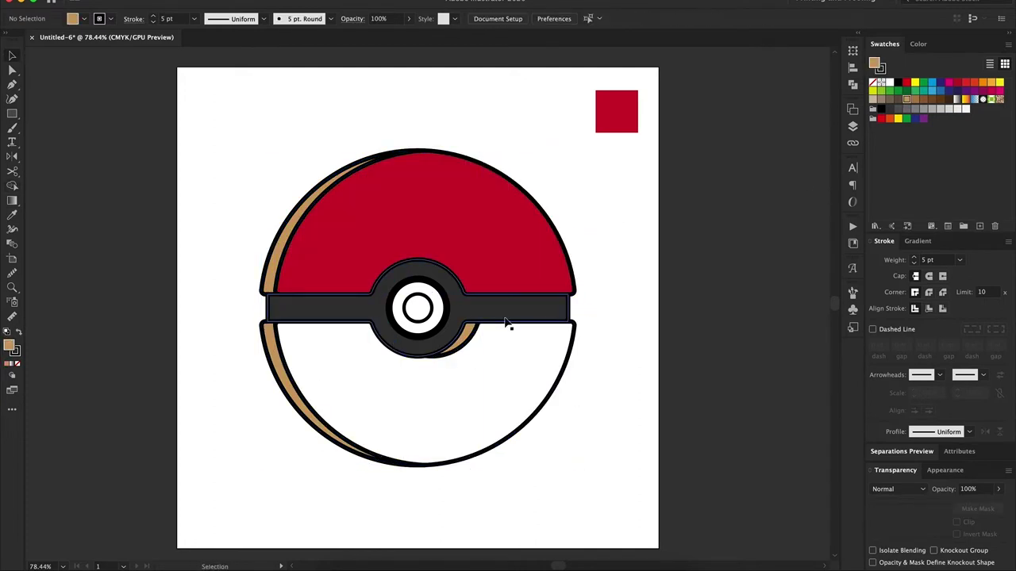
Remove the upper-left crescent's stroke and sample the red fill onto it
click(280, 273)
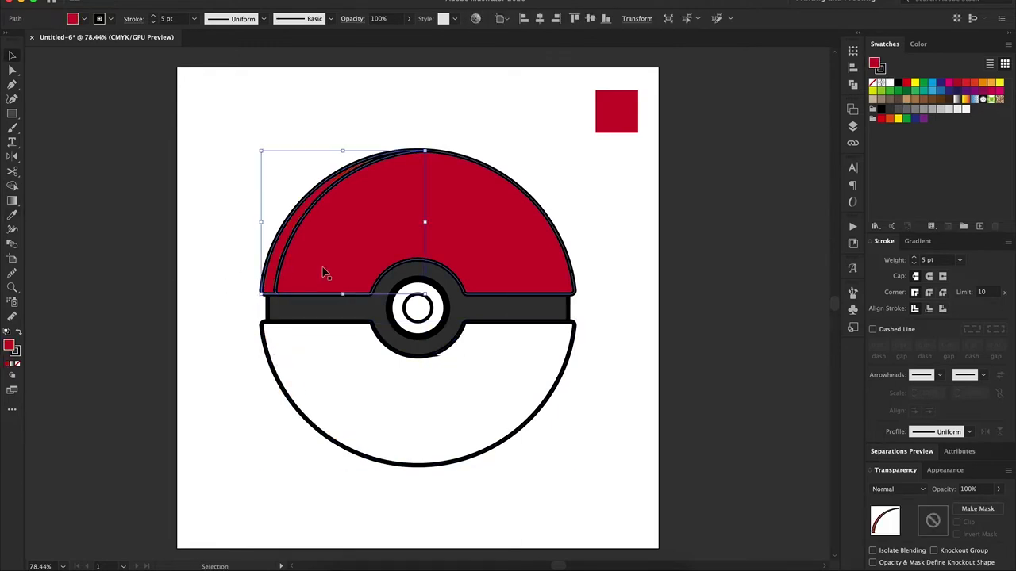
key(slash)
click(922, 44)
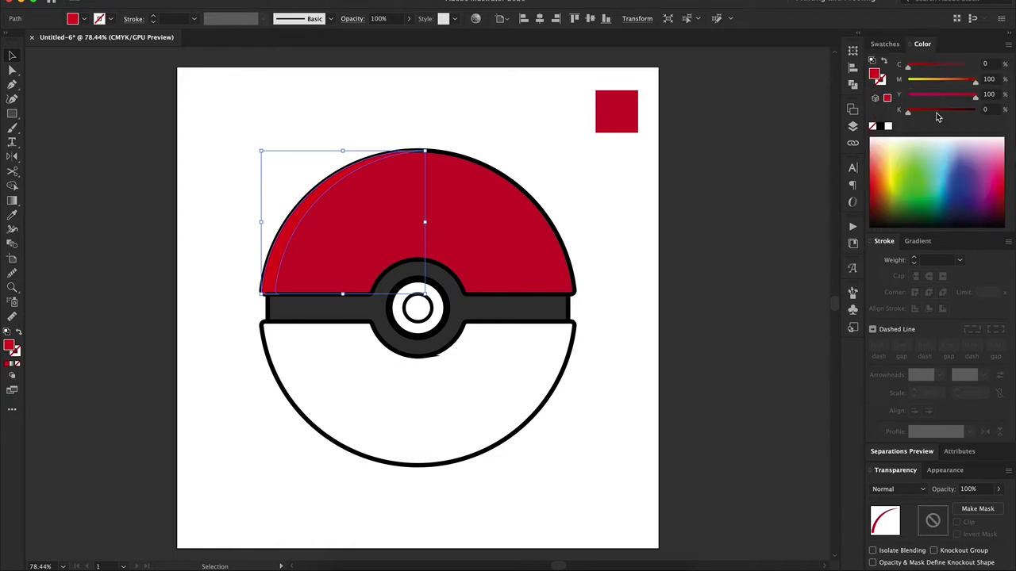
click(884, 44)
key(i)
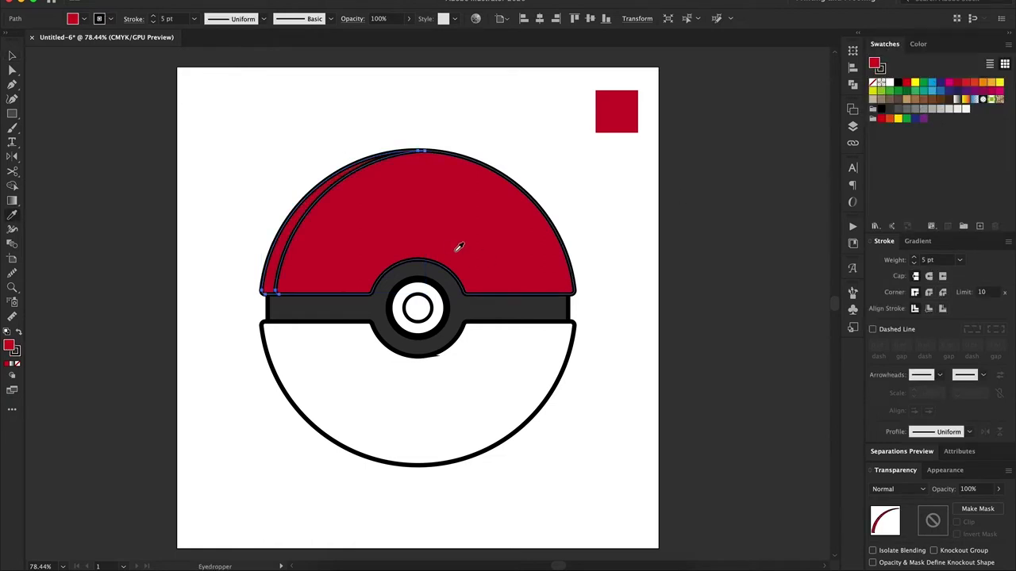
click(923, 44)
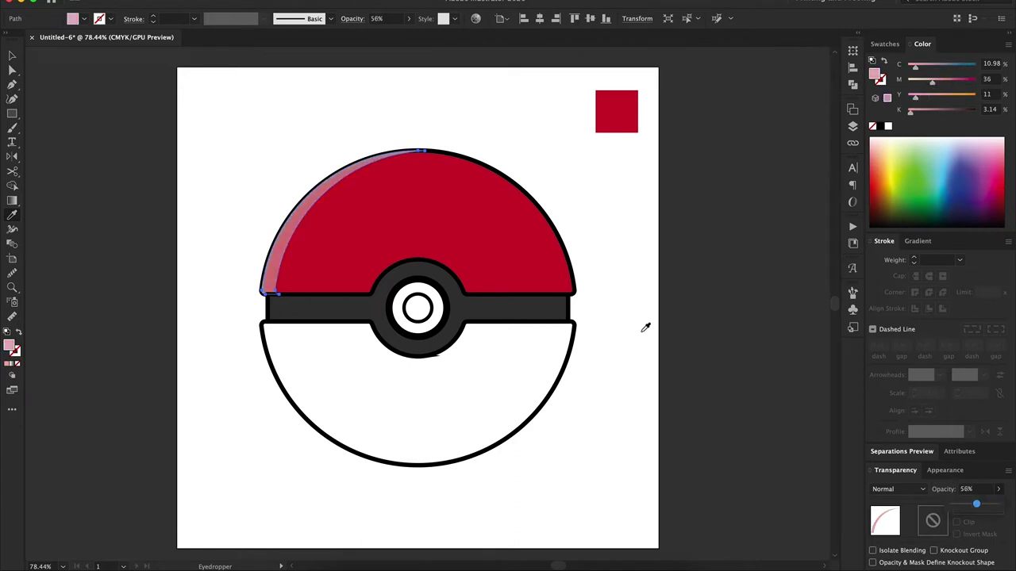
click(11, 55)
scroll(373, 221, up, 2)
Copy the ball shape slightly to the left, with no stroke and a blue fill
click(268, 248)
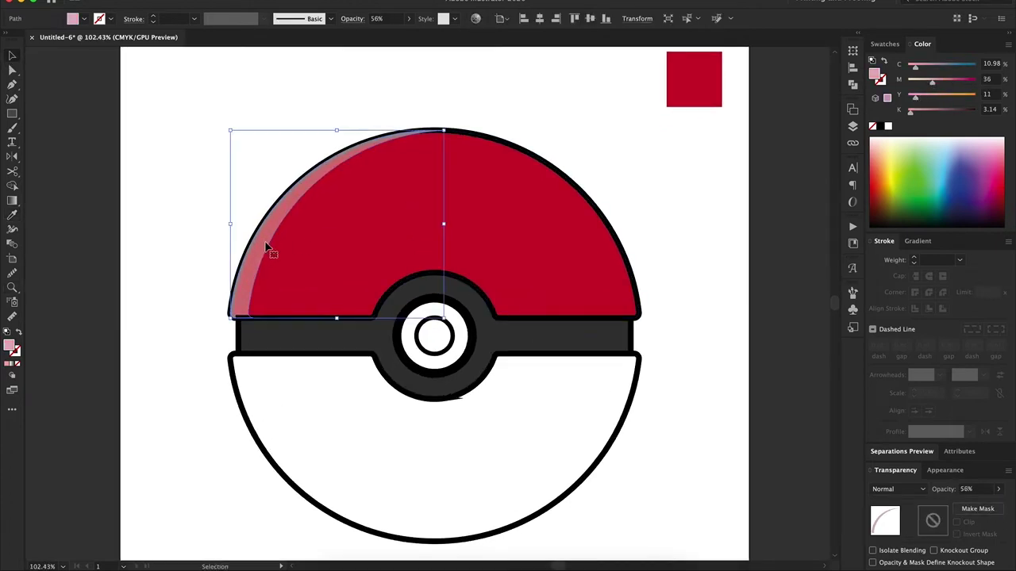
key(e)
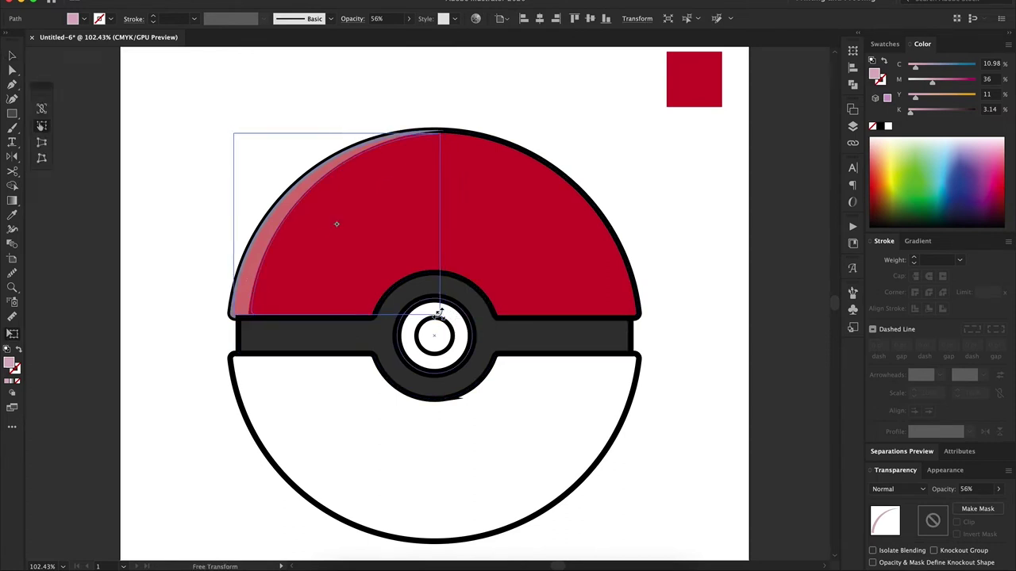
key(v)
click(635, 326)
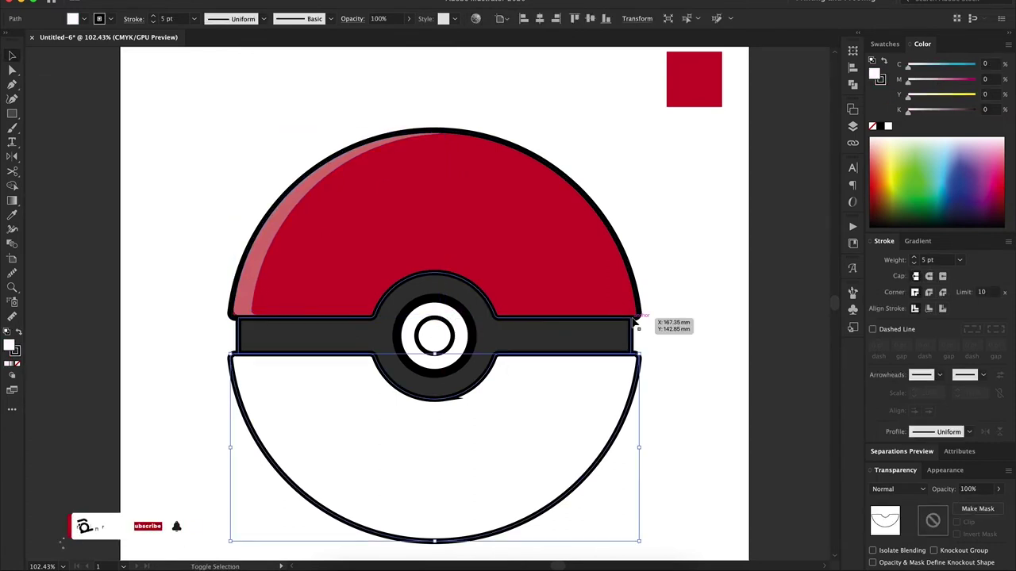
drag(614, 357, 585, 358)
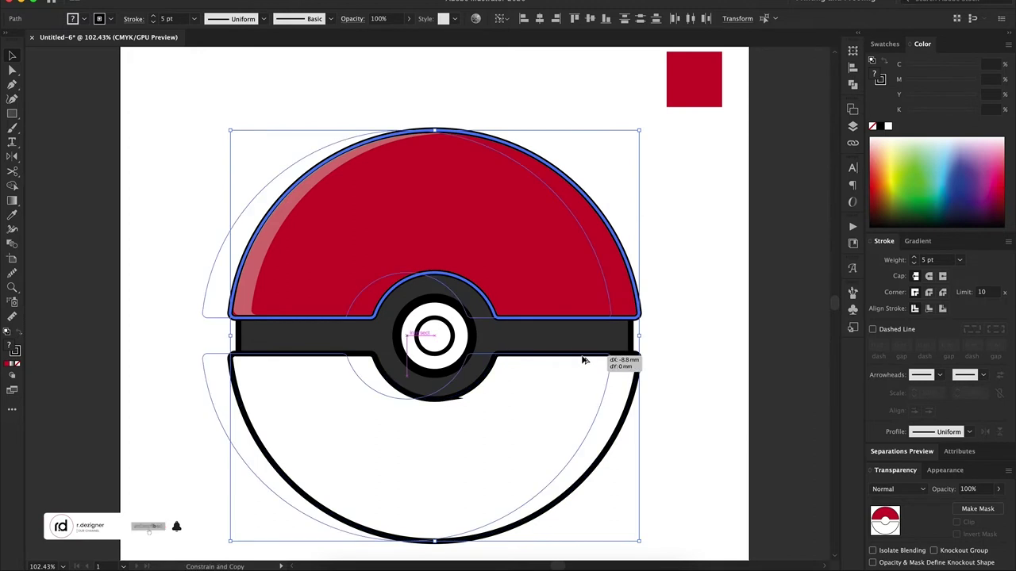
key(slash)
click(965, 180)
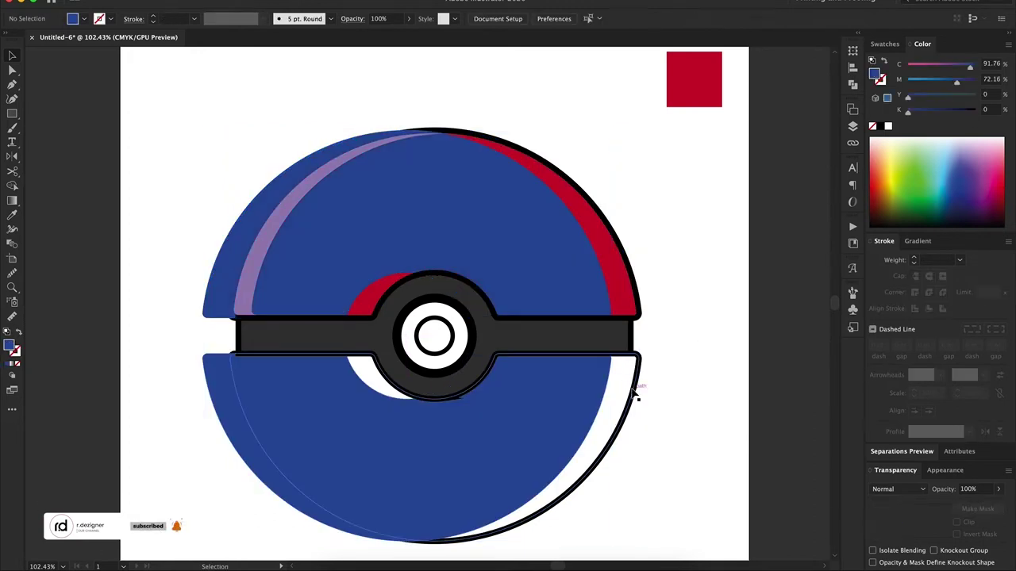
Fill the original shape green, reorder it, ungroup, and delete the unwanted inner pieces
click(633, 396)
key(slash)
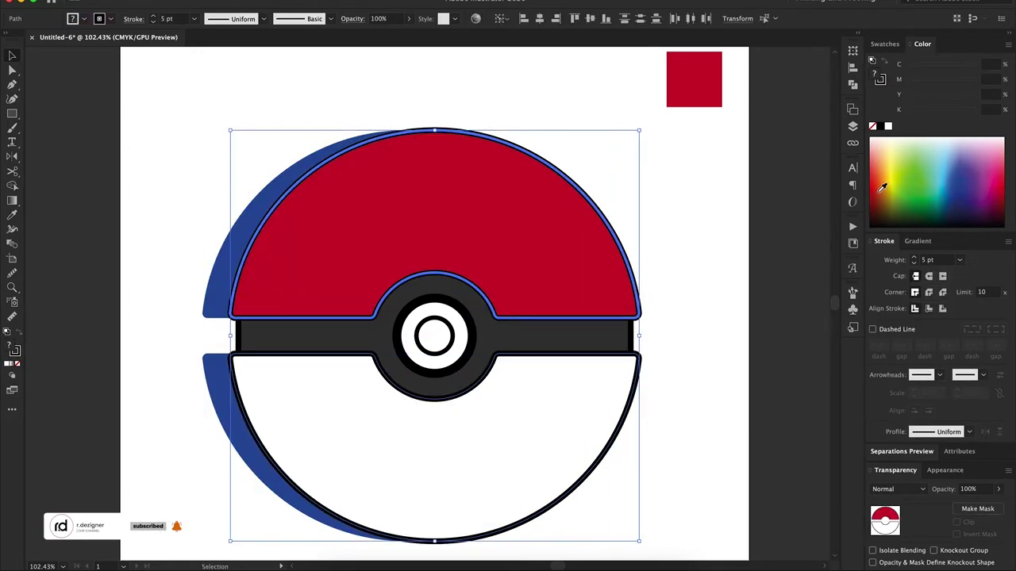
click(921, 185)
key(ctrl+shift+bracketleft)
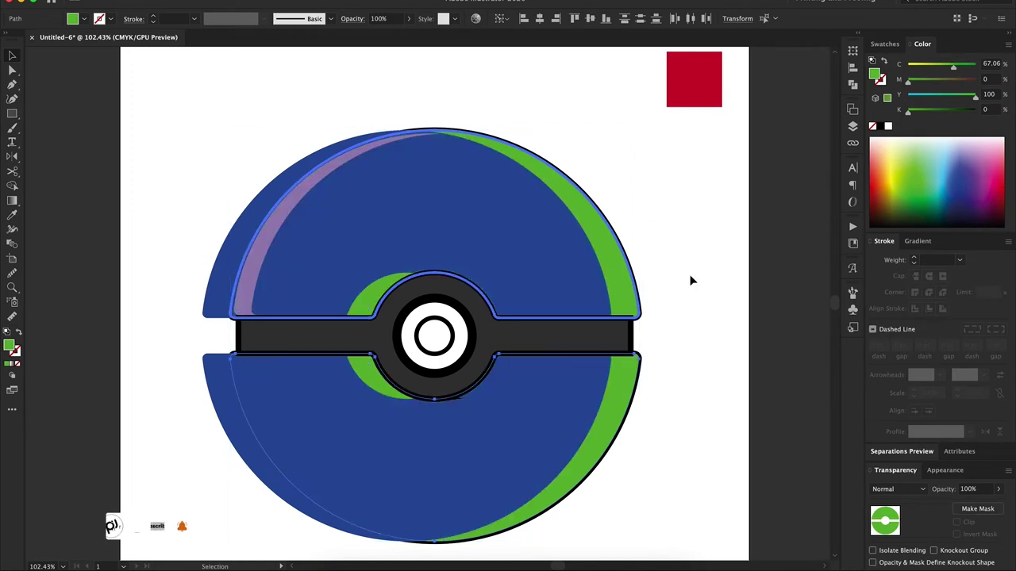
shift+click(593, 363)
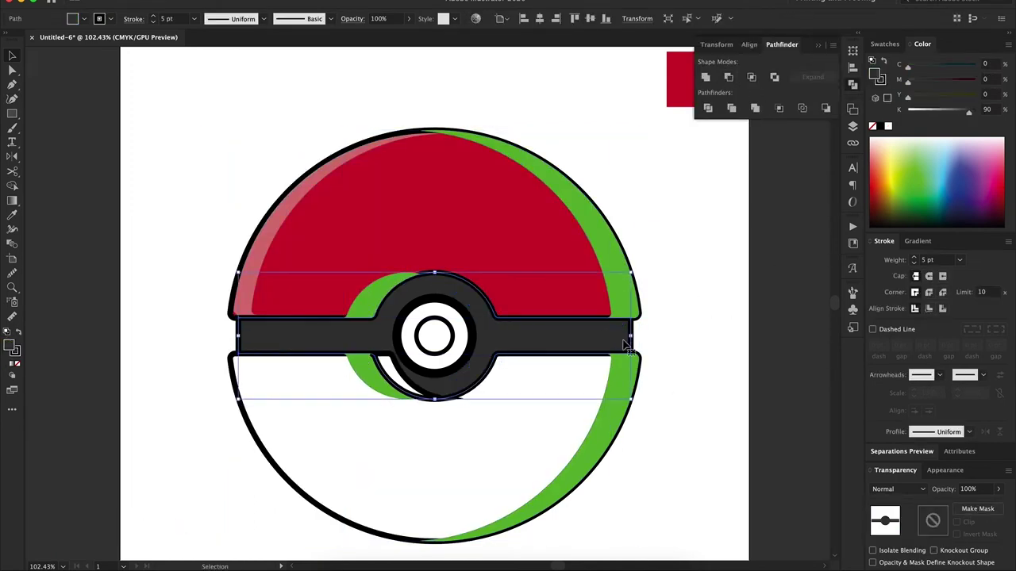
right_click(35, 453)
click(35, 452)
key(Delete)
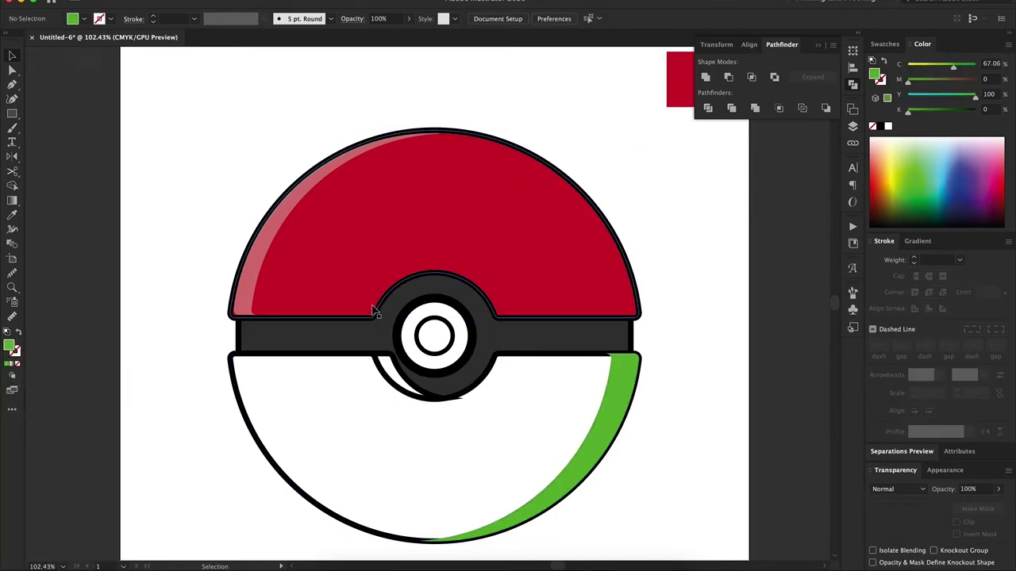
Make the right crescent a black shadow at about 20% opacity in Multiply mode
click(627, 262)
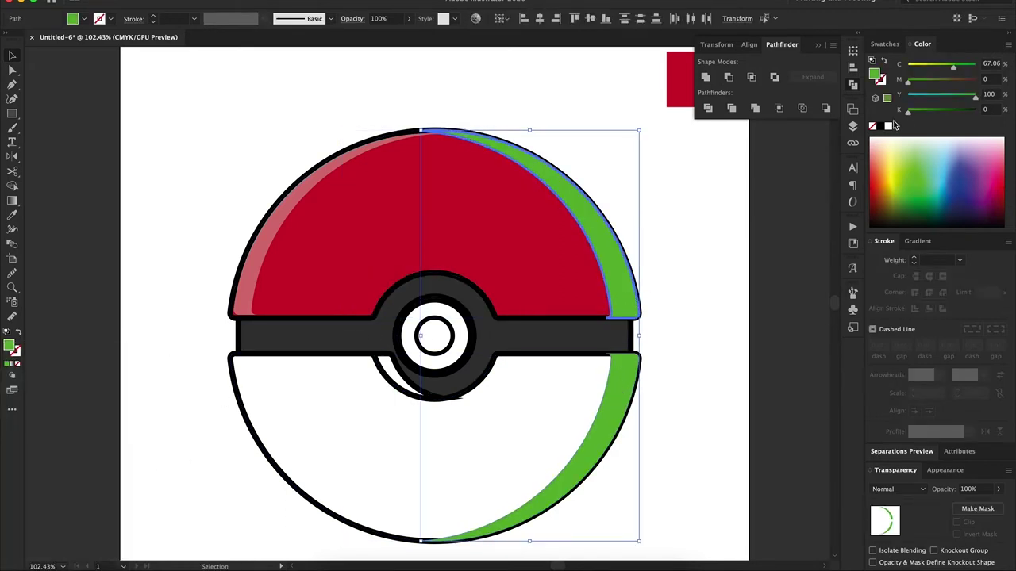
drag(964, 508, 962, 508)
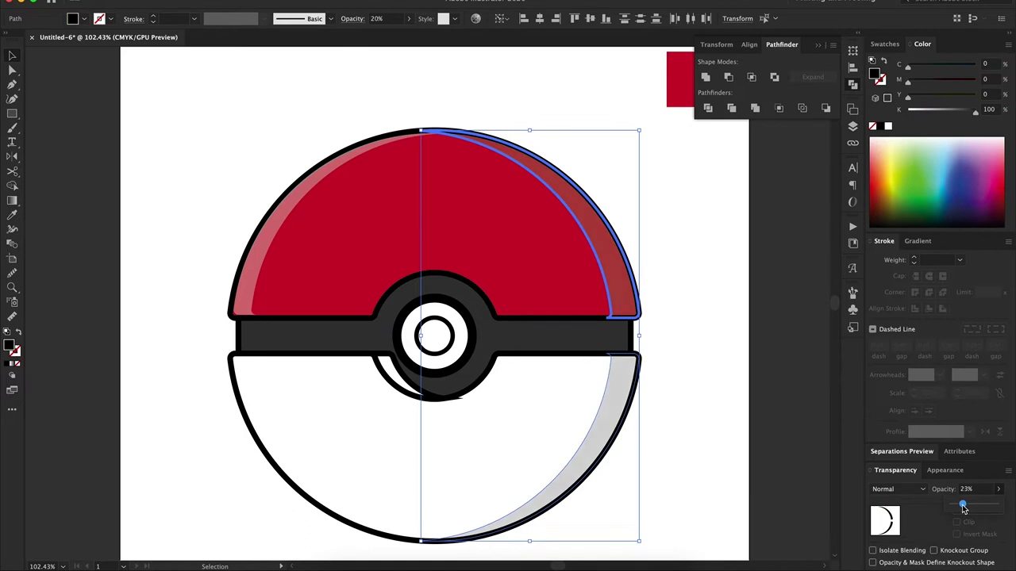
click(678, 388)
click(627, 272)
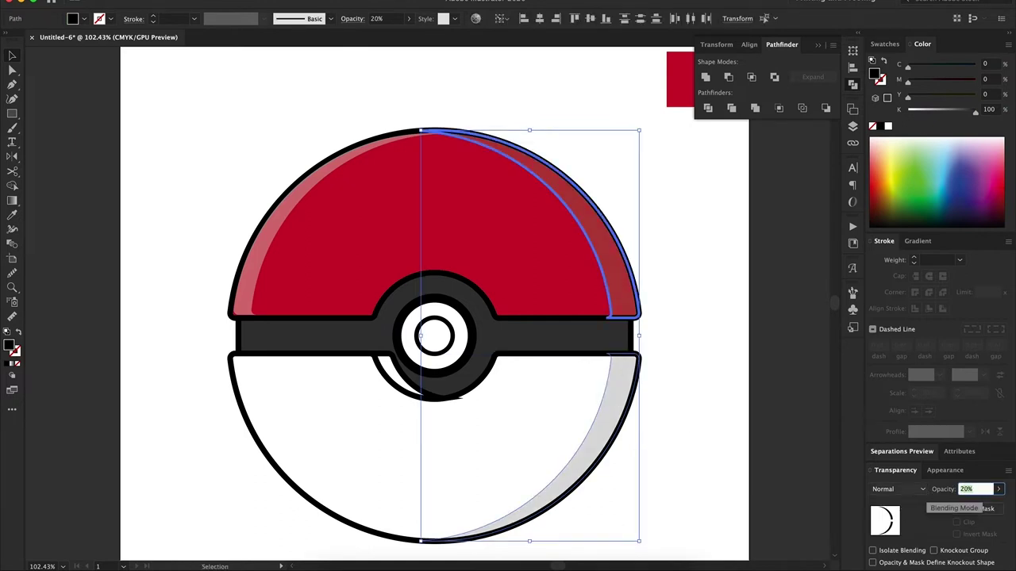
click(702, 376)
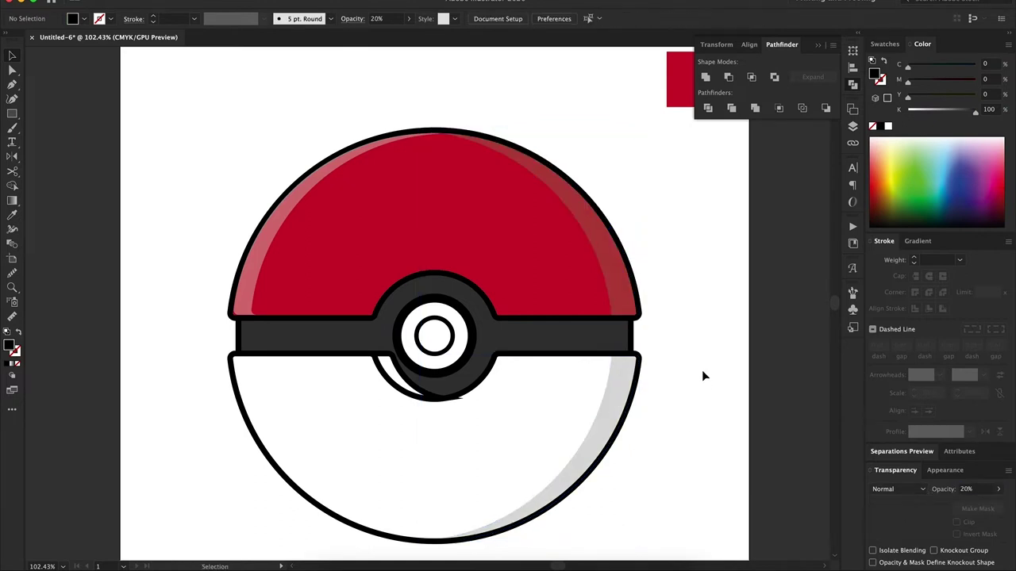
click(709, 330)
click(403, 388)
Remove the dark band's stroke and move it behind the ball's black outlines
click(573, 346)
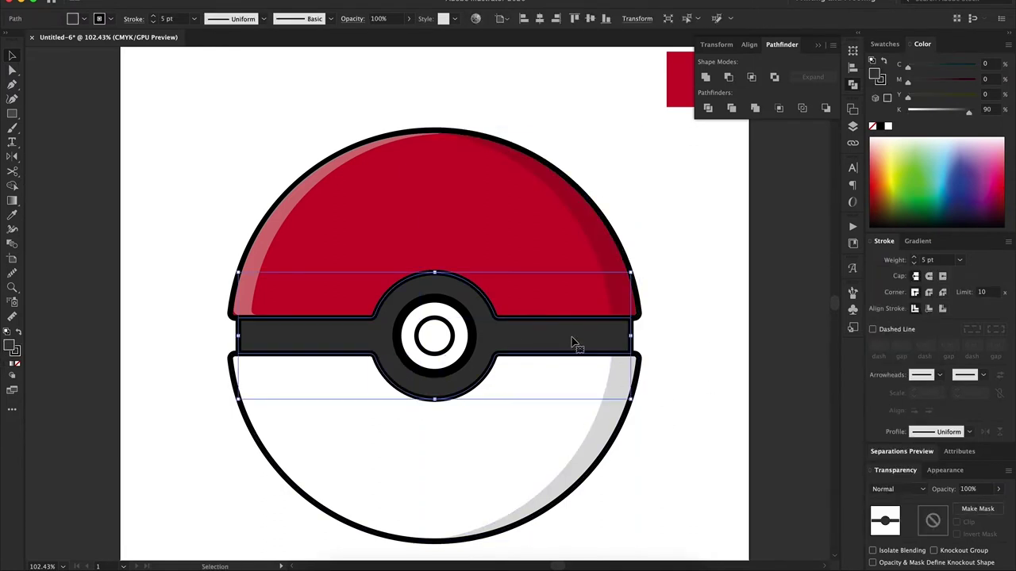
scroll(588, 351, up, 3)
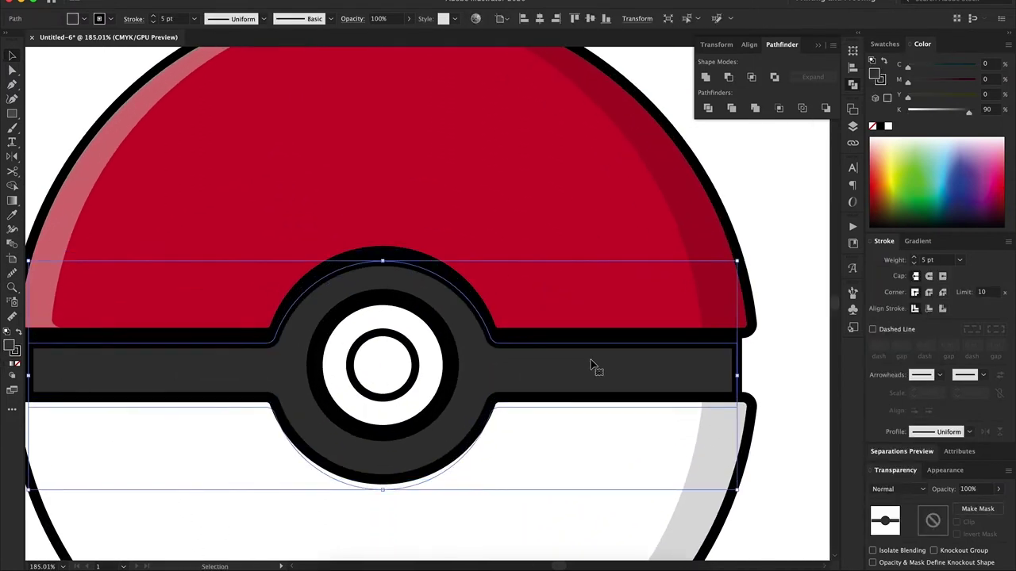
key(slash)
click(684, 335)
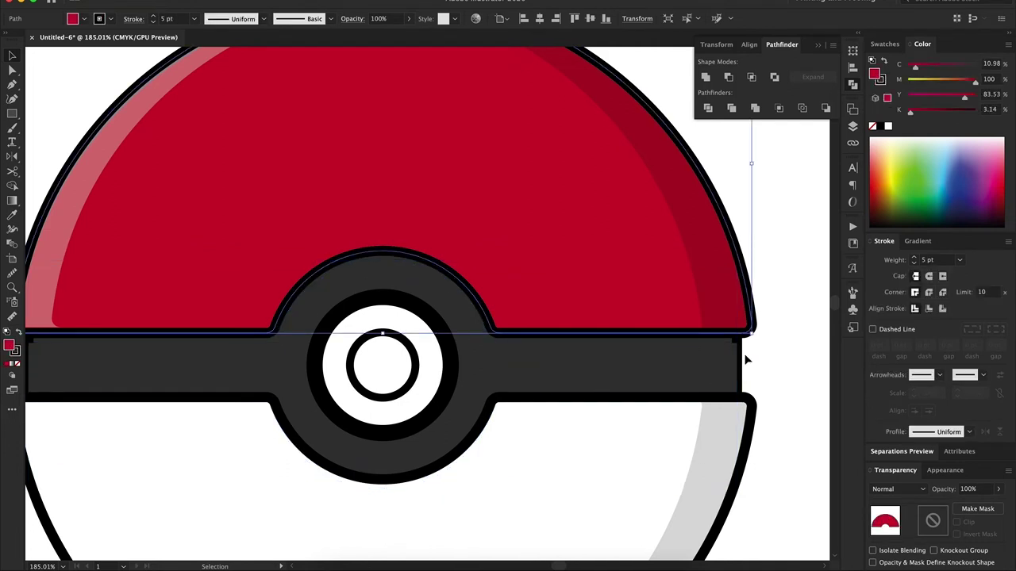
click(714, 345)
key(ctrl+shift+bracketright)
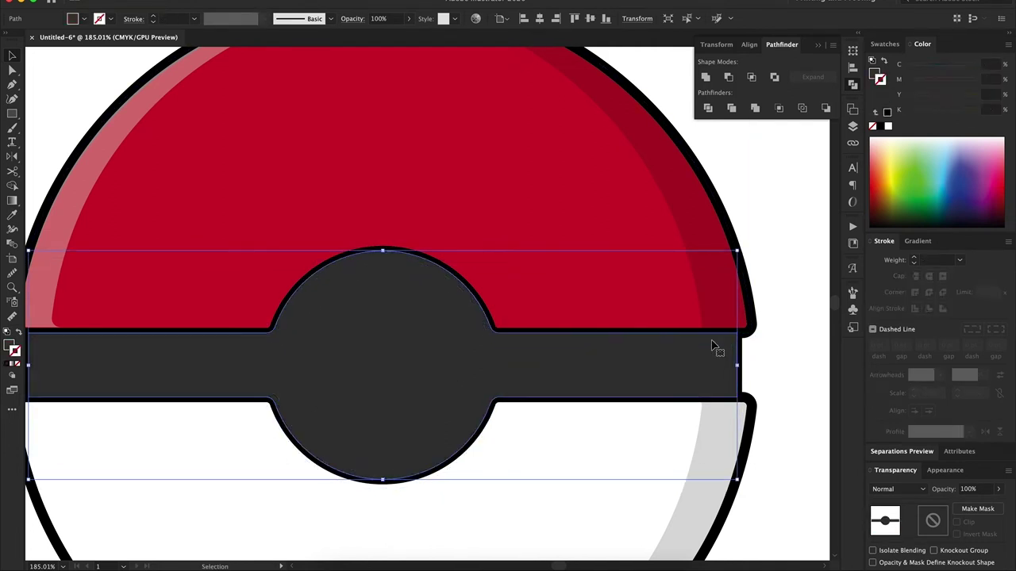
key(ctrl+bracketleft)
click(913, 209)
key(ctrl+bracketleft)
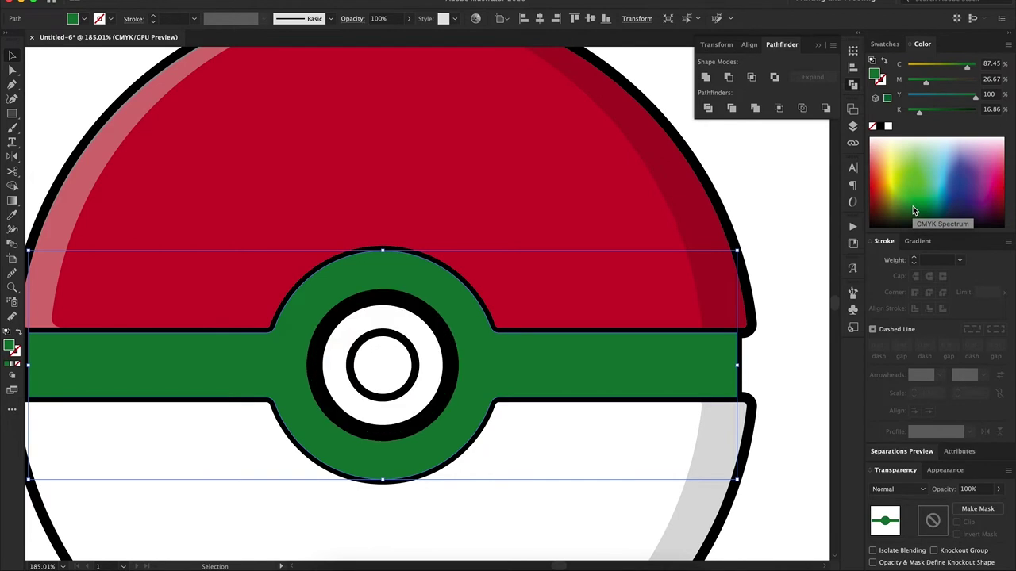
key(ctrl+bracketleft)
key(ctrl+shift+a)
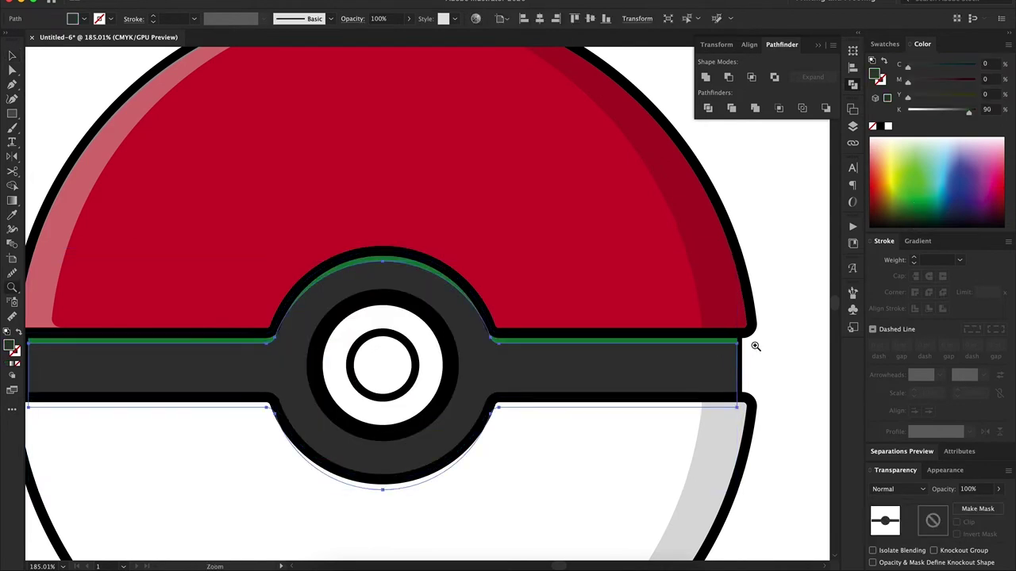
Recolour the band from the green test fill back to the dark grey swatch
scroll(755, 344, up, 5)
click(674, 336)
key(ctrl+0)
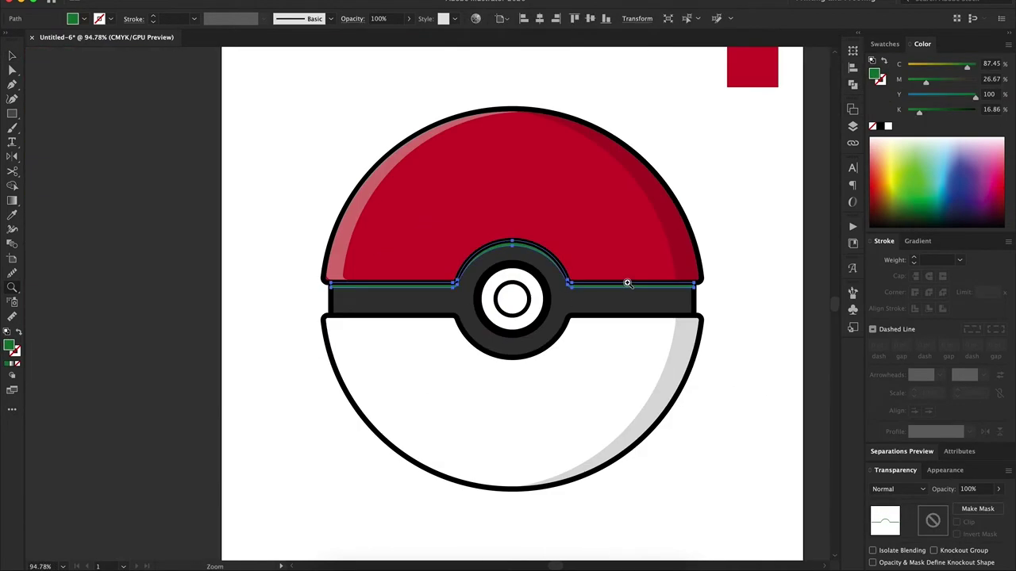
scroll(646, 283, up, 2)
click(640, 322)
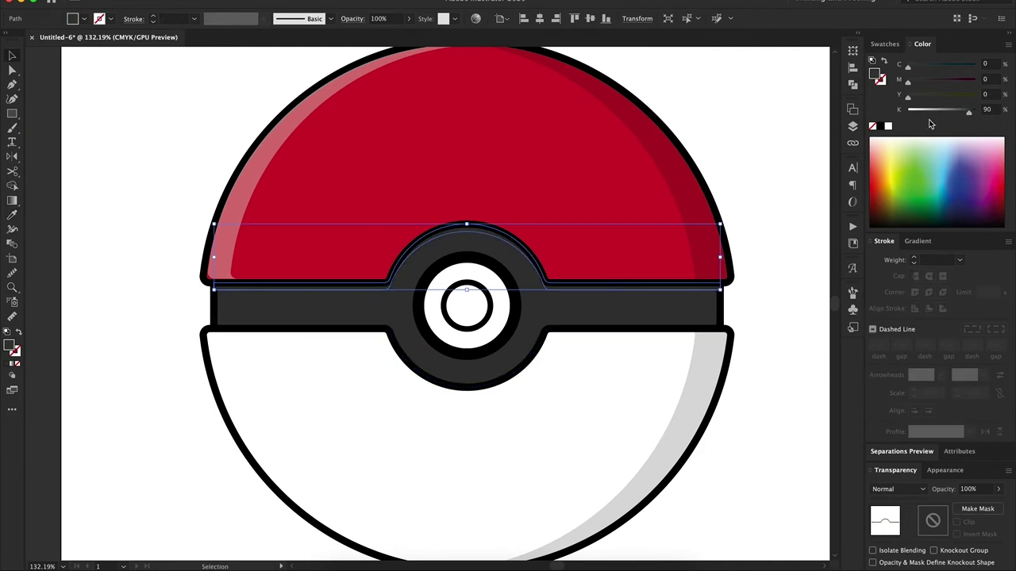
click(884, 44)
click(897, 115)
click(774, 358)
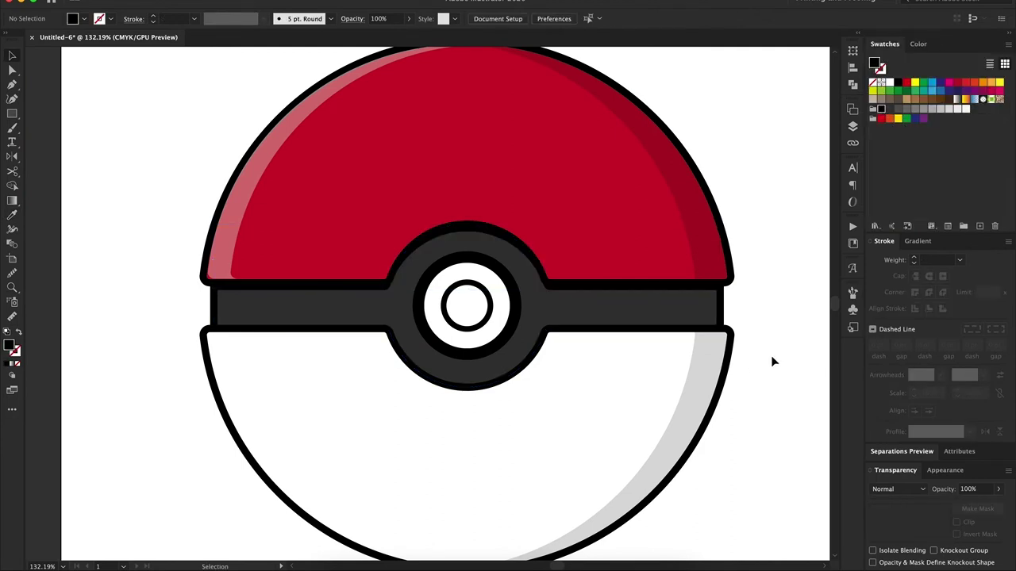
Zoom to fit the artboard, then delete the red square at its top right
key(ctrl+0)
text(40)
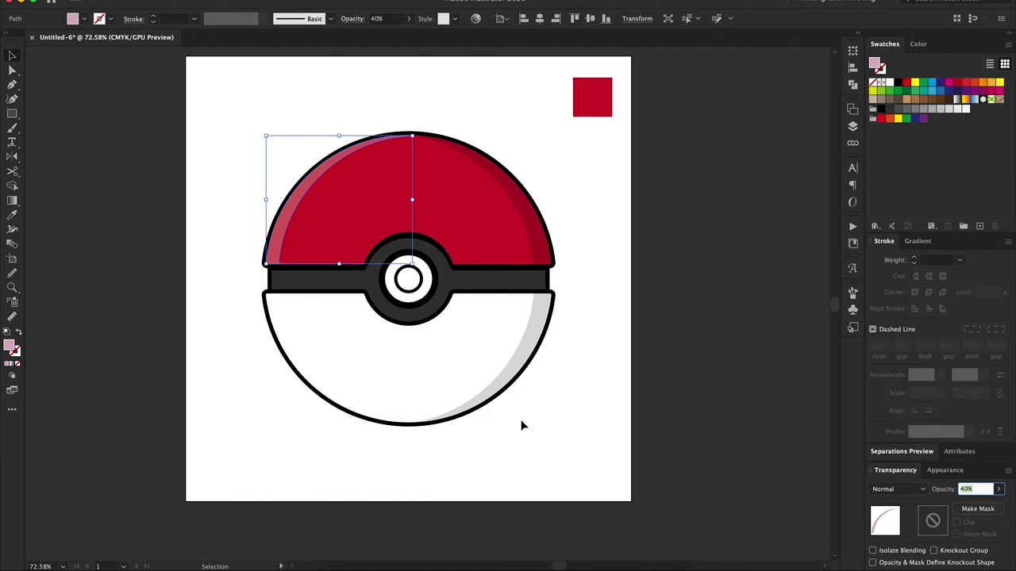
click(522, 426)
click(592, 97)
key(Delete)
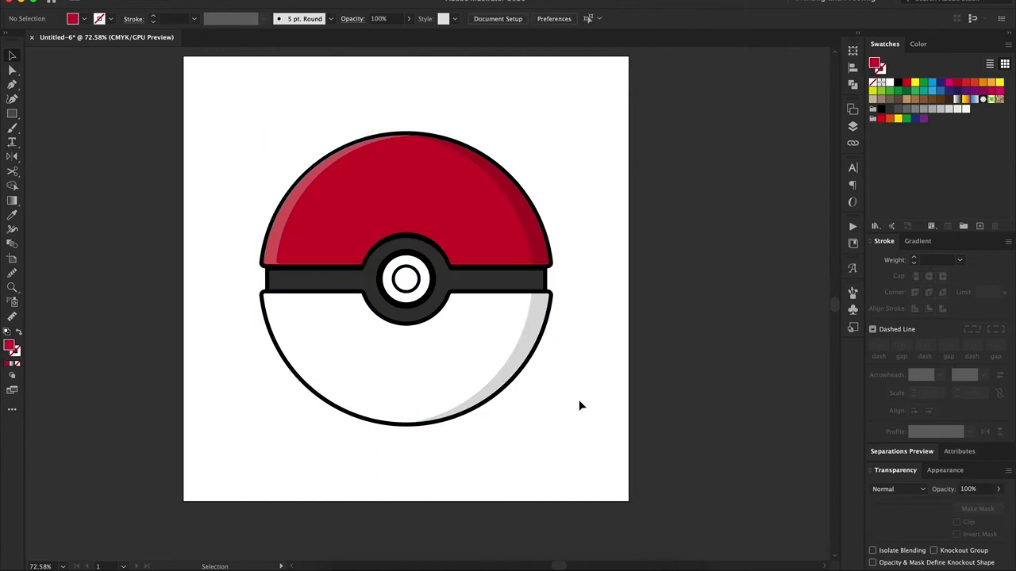
scroll(558, 381, up, 2)
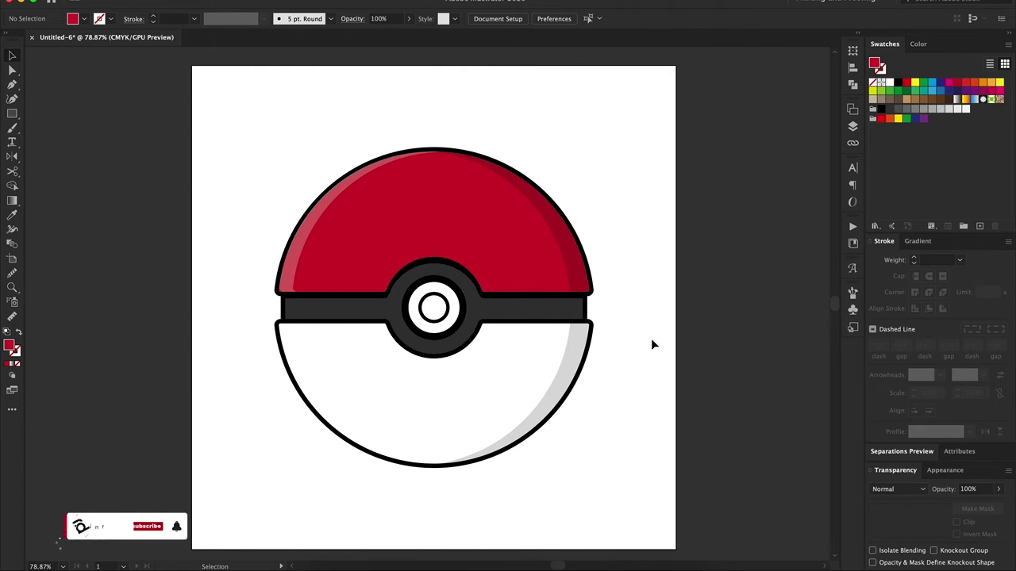
Draw a small pink dot on the dome's left side at 40% opacity
drag(329, 272, 363, 211)
key(v)
key(4)
Draw a curved streak on the upper dome, tapered, expanded and styled like the pink dot
key(p)
drag(390, 176, 390, 177)
key(v)
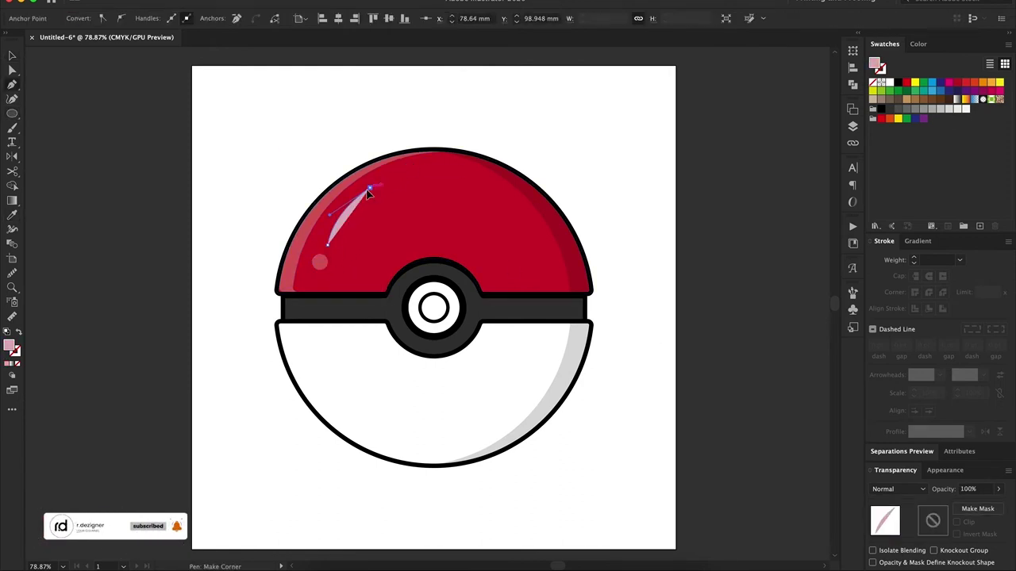
key(shift+x)
click(263, 18)
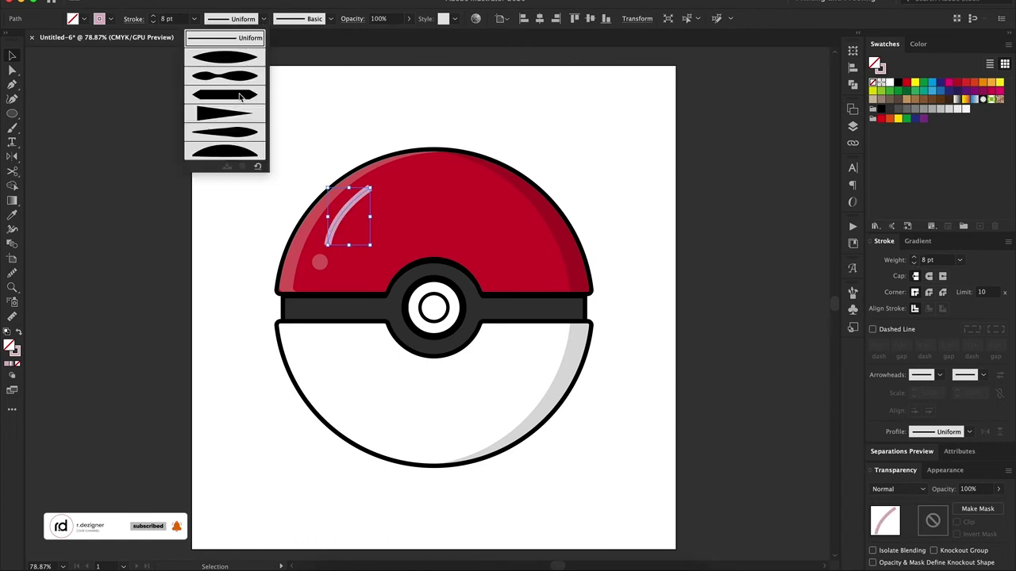
click(230, 49)
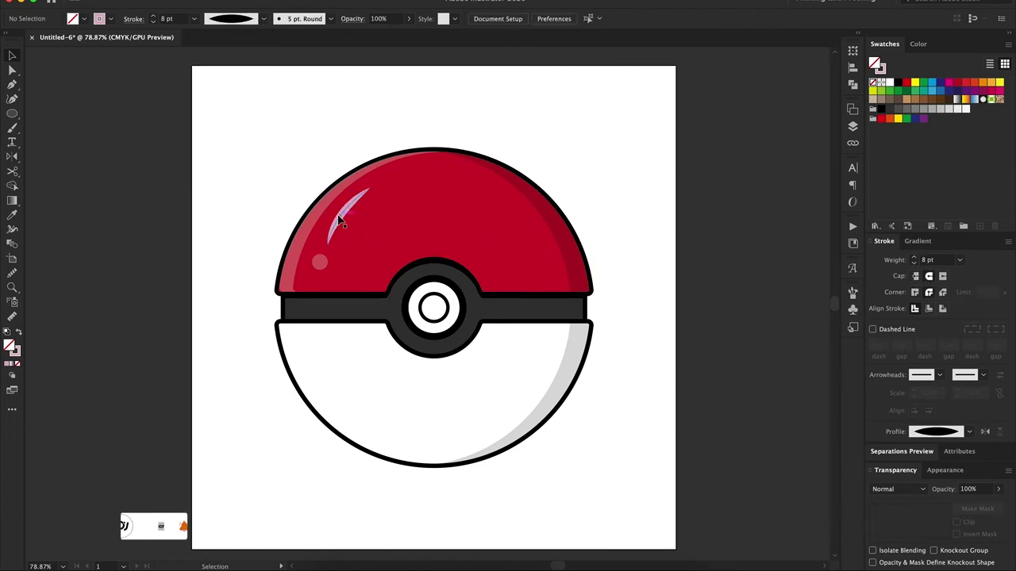
click(182, 144)
key(i)
click(326, 262)
key(v)
key(ctrl+shift+a)
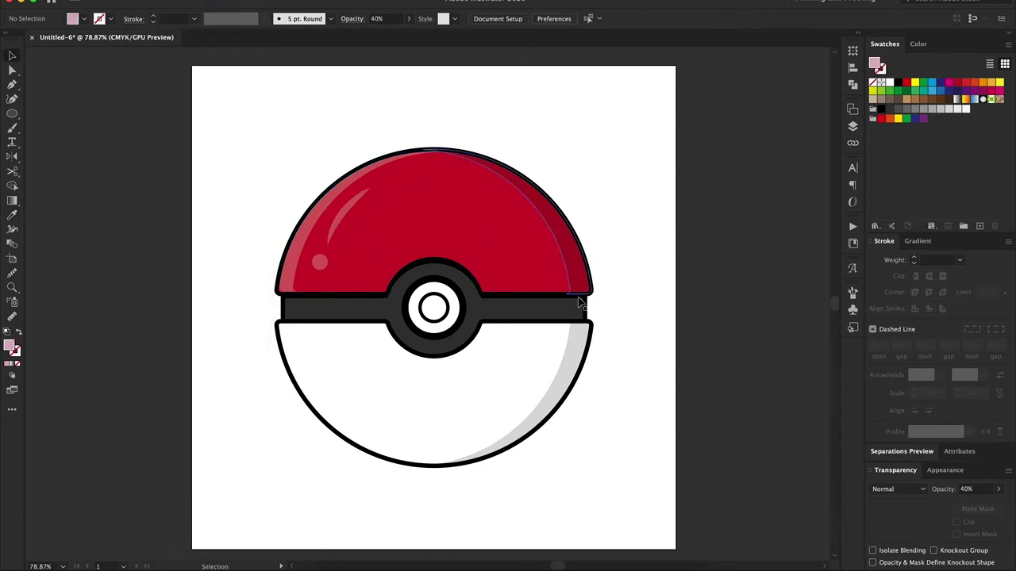
Soften the streak's pointed corners by rounding its anchor points
click(322, 272)
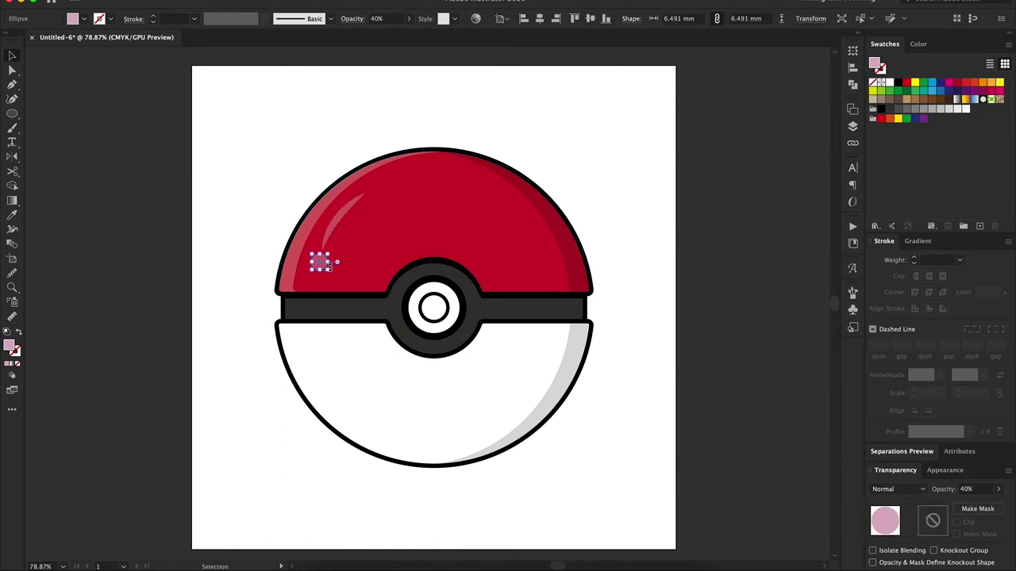
key(a)
click(339, 230)
drag(361, 204, 361, 204)
key(ctrl+shift+a)
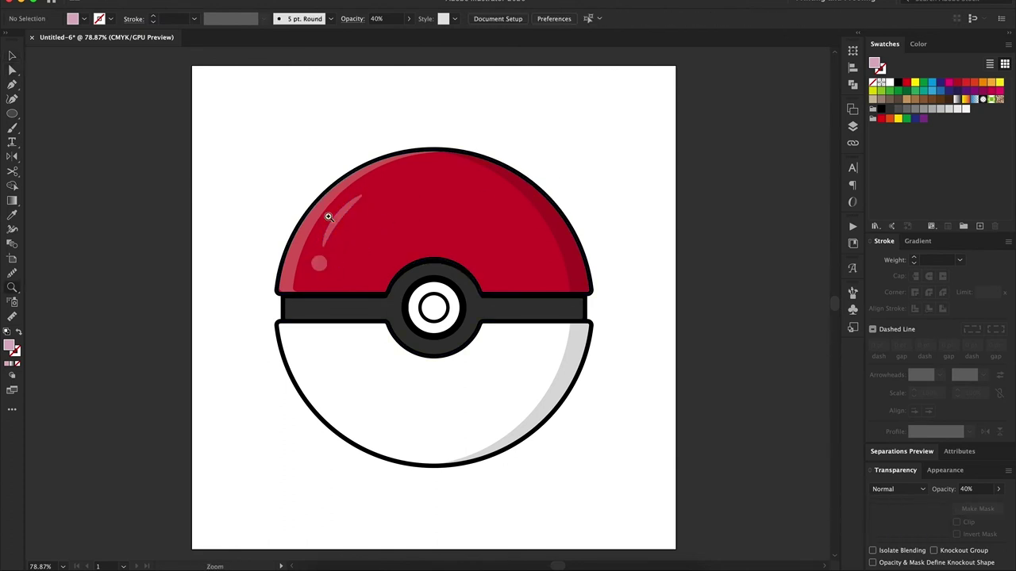
key(v)
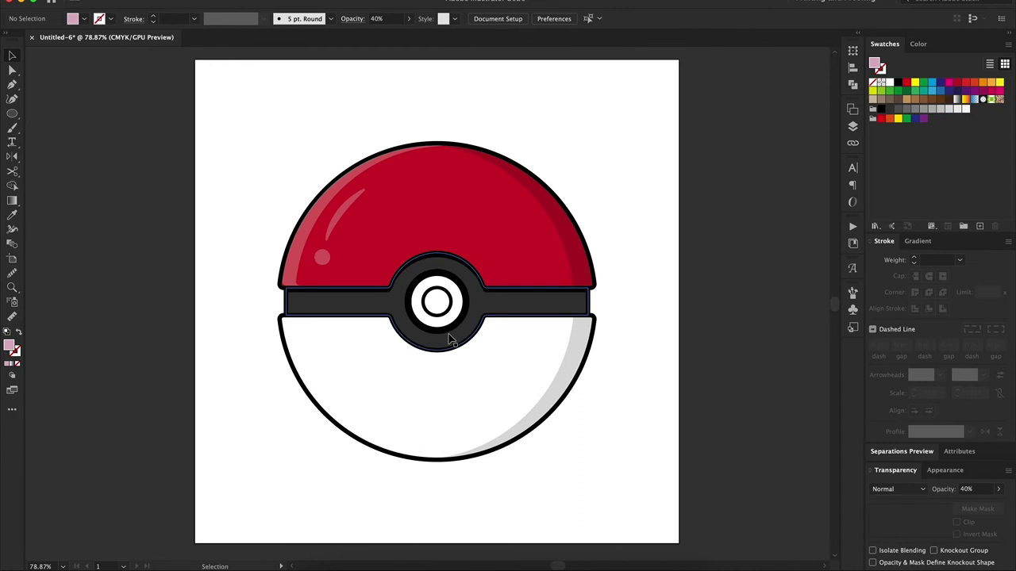
Fill the centre button's inner rings teal with no stroke
scroll(436, 304, up, 5)
click(481, 249)
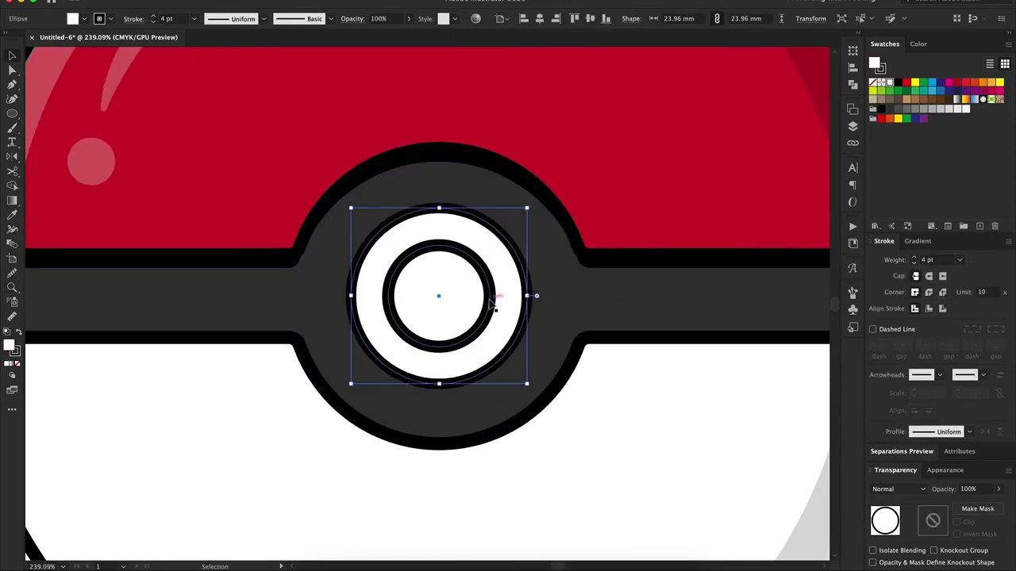
click(492, 300)
shift+click(489, 308)
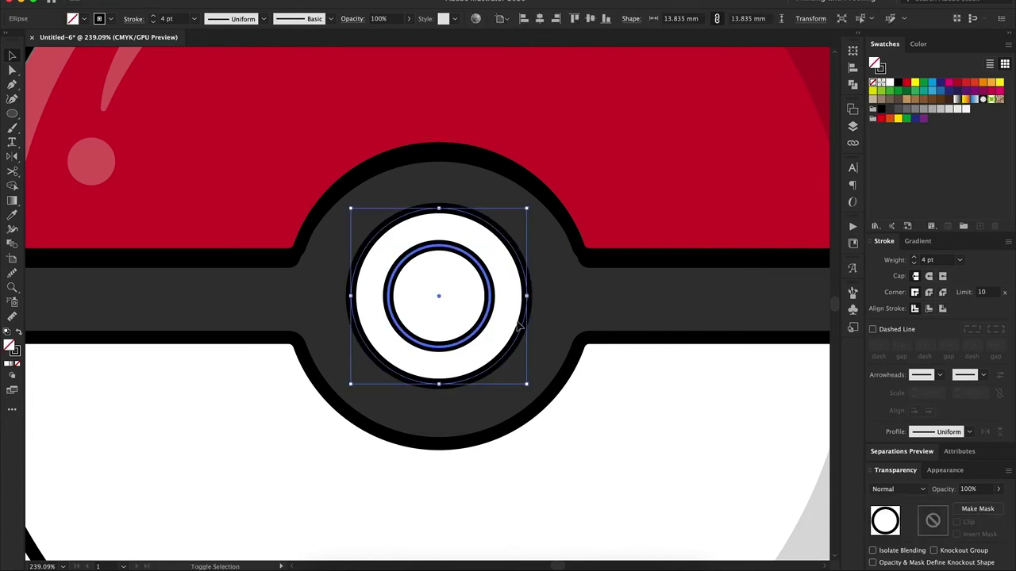
click(924, 92)
key(x)
key(slash)
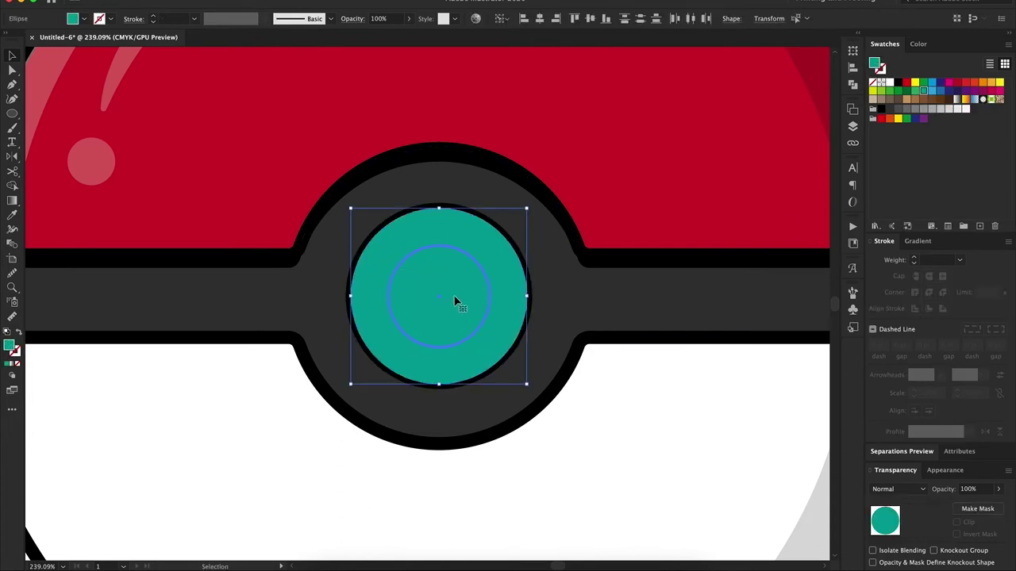
Shrink a green circle over the teal one and cut it away with Pathfinder Minus Front
key(e)
drag(526, 209, 533, 208)
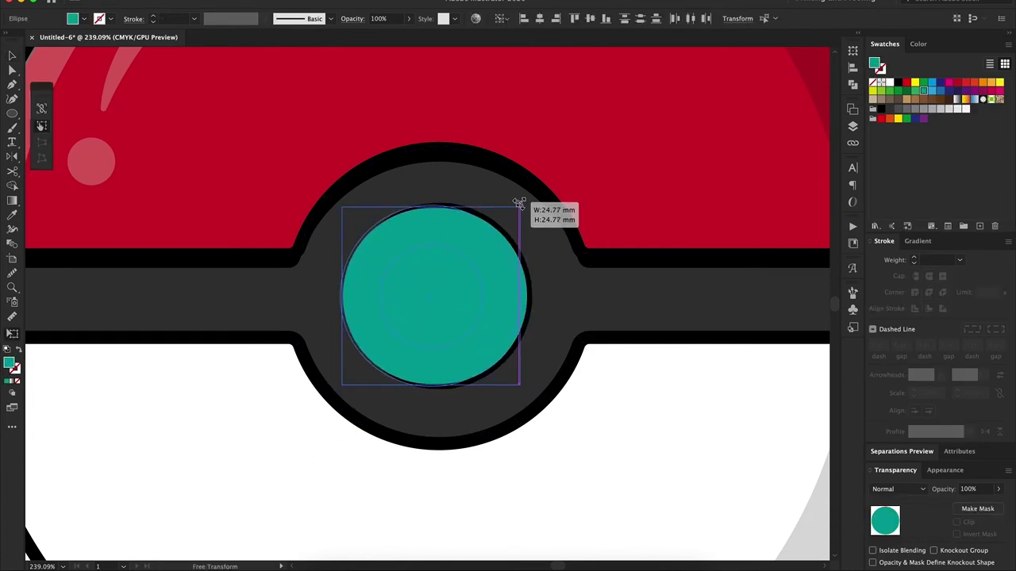
drag(526, 296, 498, 283)
click(899, 90)
key(v)
shift+click(550, 265)
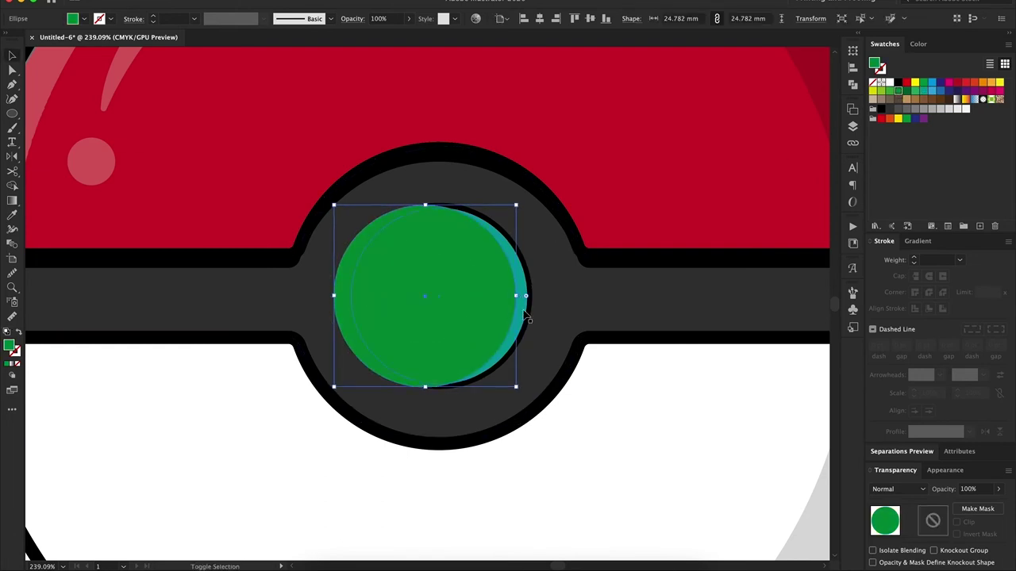
key(shift+ctrl+F9)
click(749, 79)
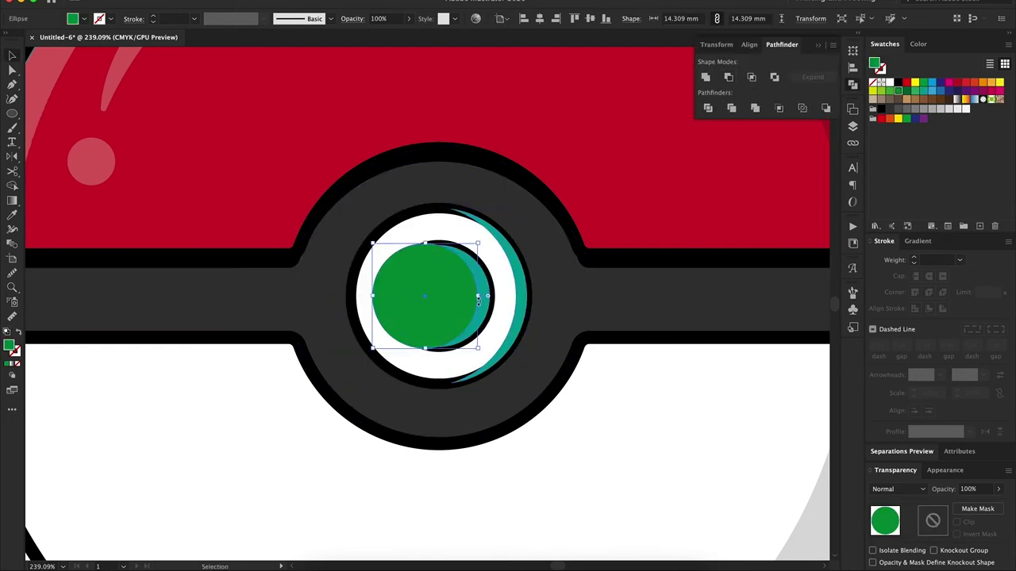
Scale the two crescents smaller so each fits inside its white ring
click(729, 77)
key(z)
drag(490, 252, 569, 250)
shift+click(538, 295)
key(e)
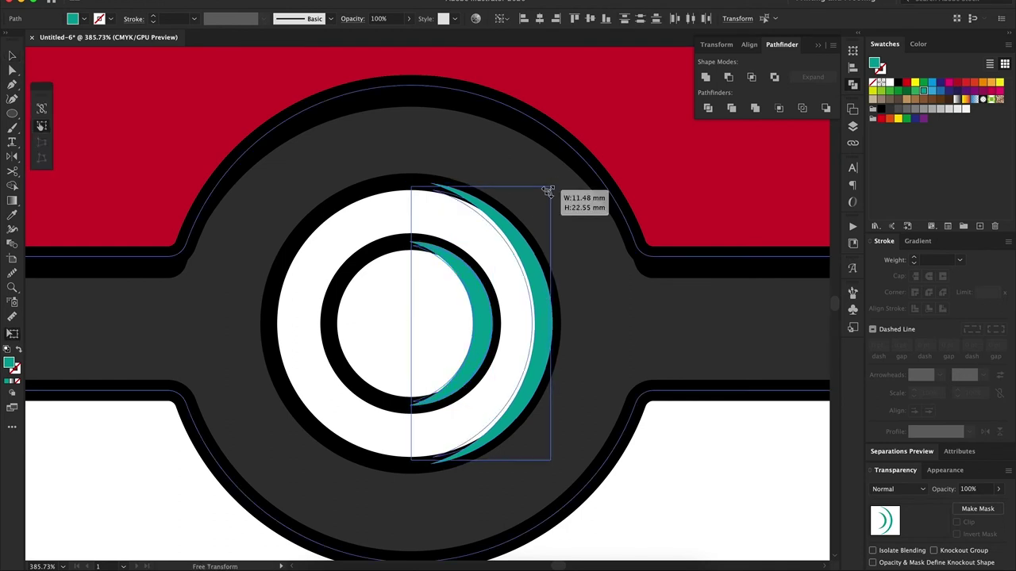
drag(546, 194, 544, 197)
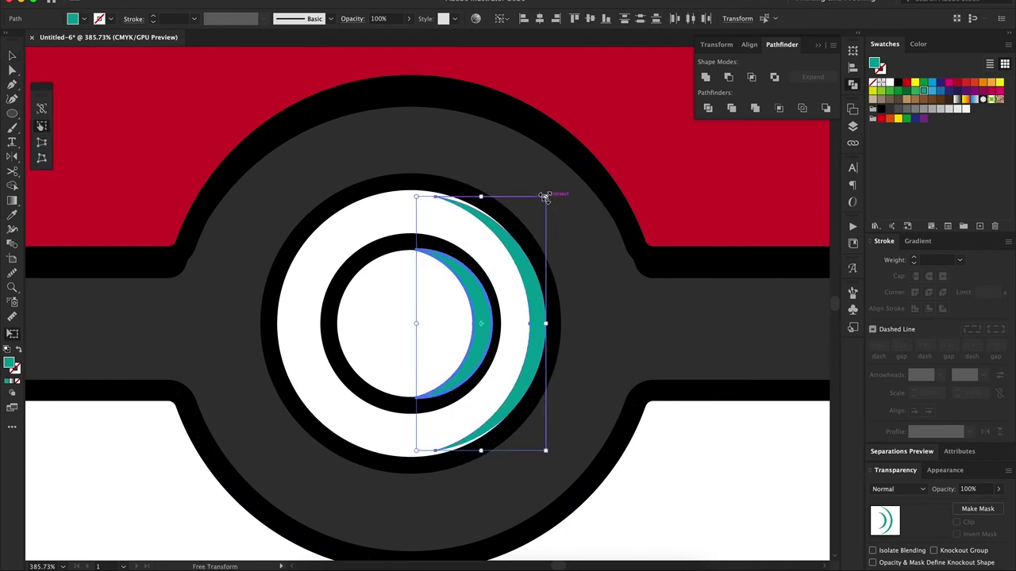
click(476, 324)
drag(488, 261, 484, 250)
key(ctrl+equal)
drag(510, 186, 503, 182)
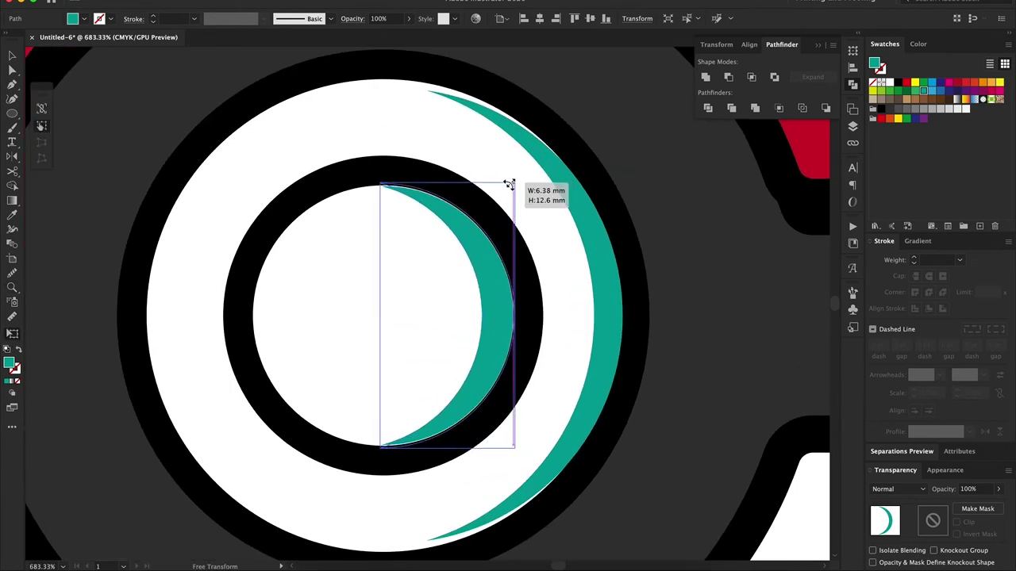
click(596, 291)
mouse_move(524, 89)
mouse_down()
mouse_move(574, 288)
mouse_move(601, 296)
mouse_up()
Zoom back out and select both crescents for their grey shading
key(ctrl+0)
key(v)
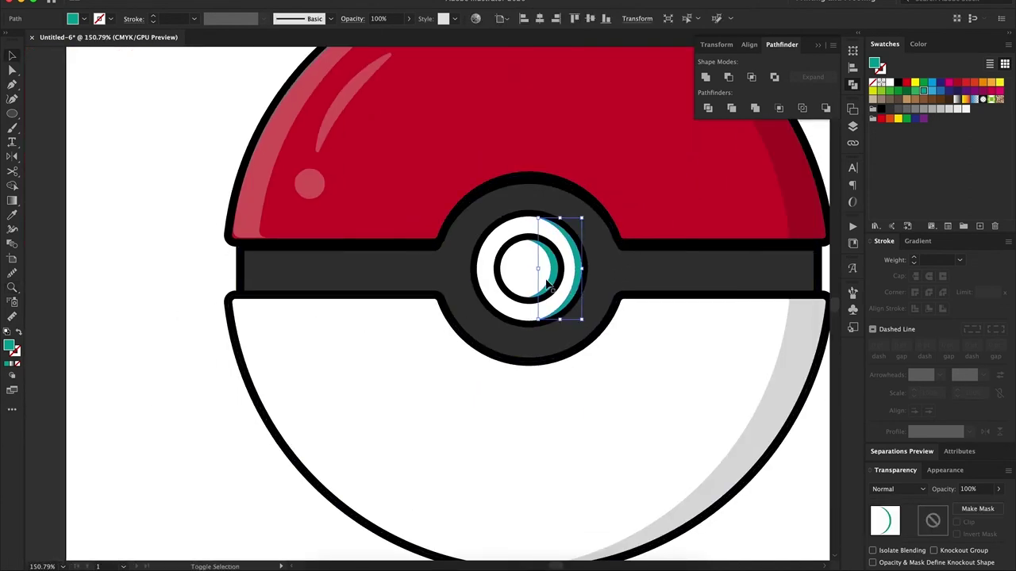
shift+click(530, 269)
key(i)
click(762, 392)
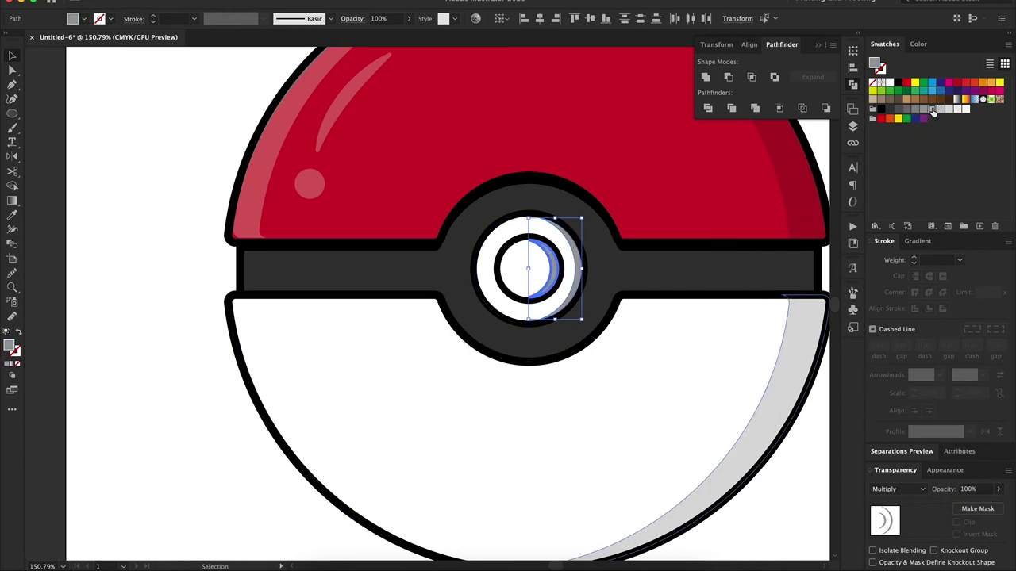
key(ctrl+shift+a)
scroll(436, 363, down, 5)
Scale the whole Pokéball down slightly about its centre
drag(619, 185, 293, 481)
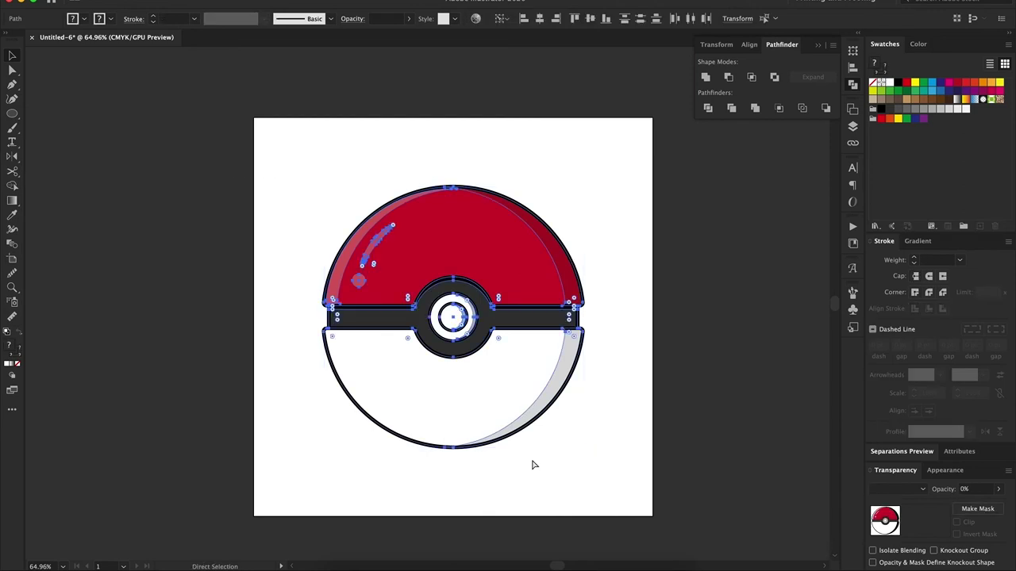
drag(585, 184, 567, 203)
click(341, 205)
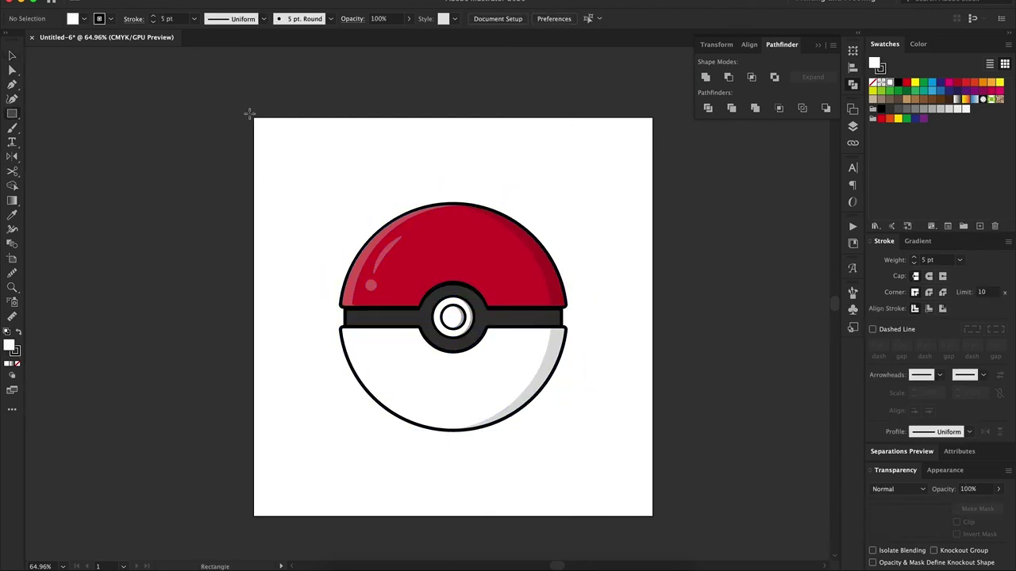
Add an artboard-sized red square behind the Pokéball
drag(249, 114, 657, 516)
key(ctrl+shift+bracketleft)
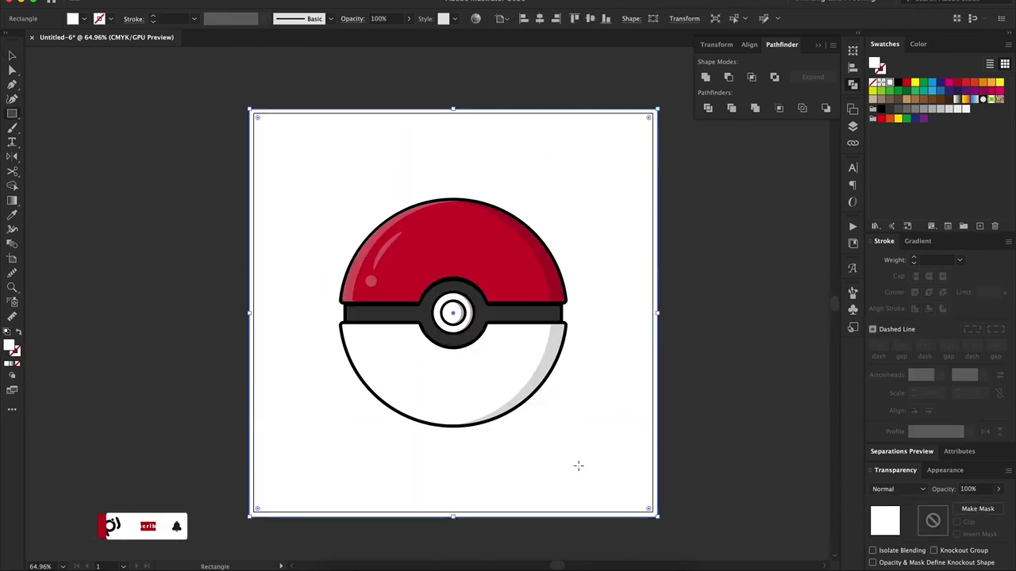
key(i)
click(519, 256)
Draw a flat dark red ellipse beneath the ball as its ground shadow
key(l)
drag(352, 453, 568, 475)
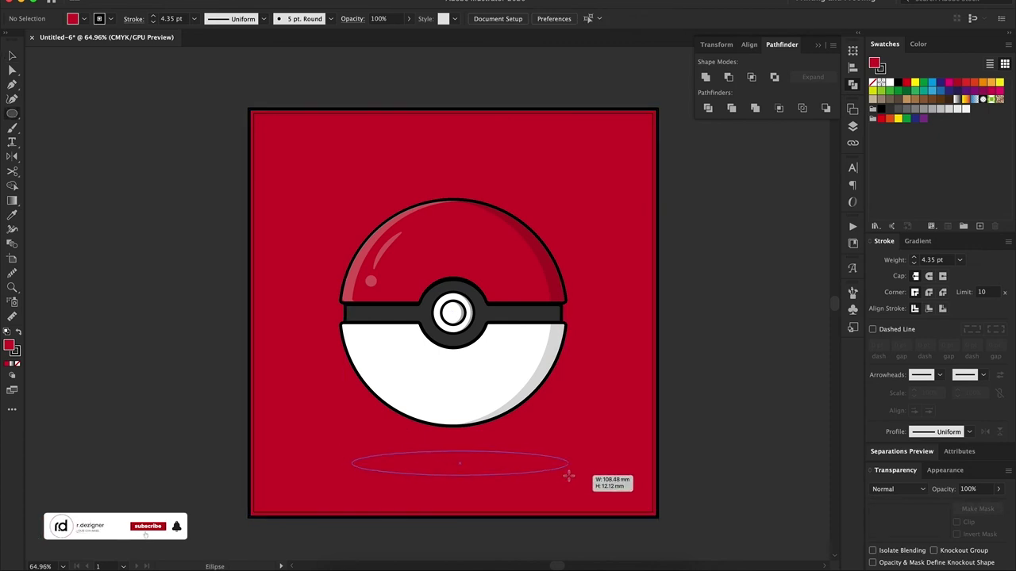
key(shift+x)
key(slash)
key(v)
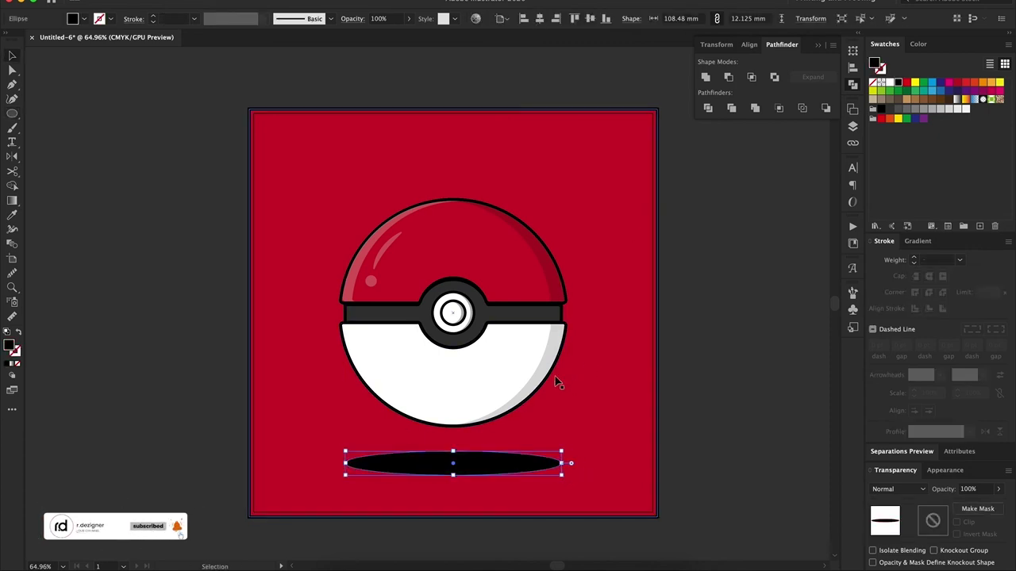
key(i)
click(560, 386)
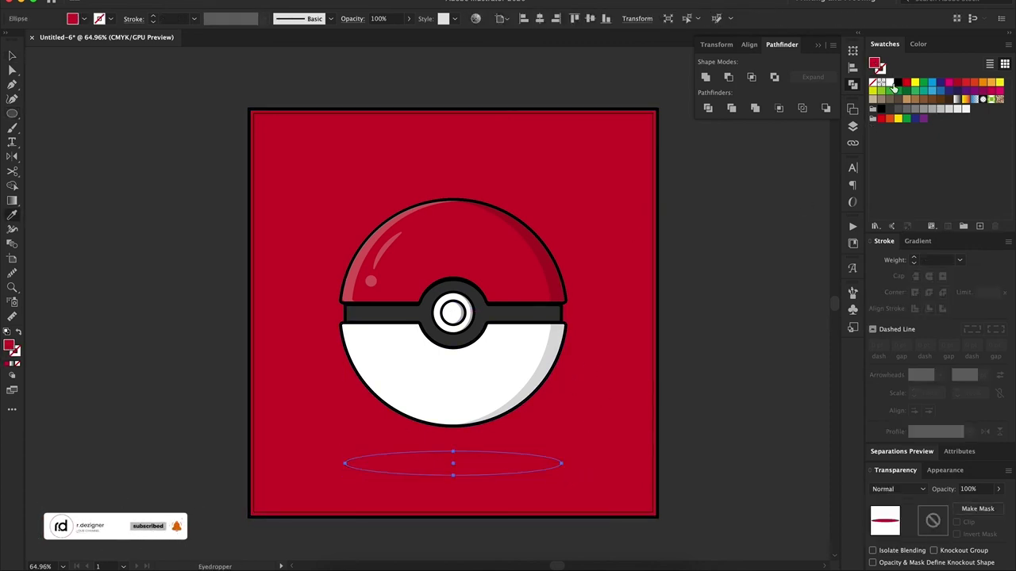
click(918, 44)
drag(910, 113, 931, 113)
key(v)
click(744, 320)
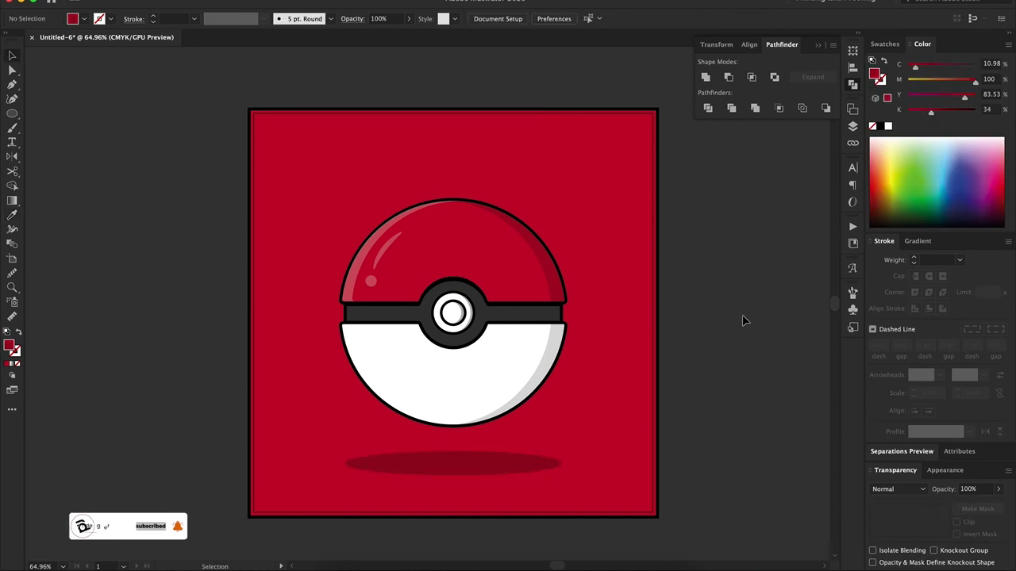
Shrink the ball with its shadow, group them, and nudge the group up
click(851, 85)
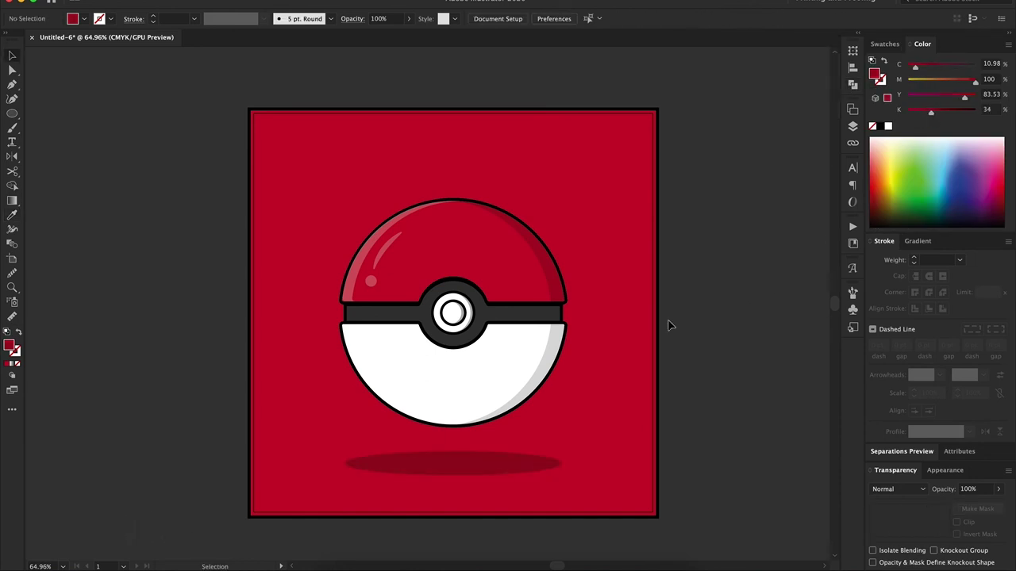
key(ctrl+a)
shift+click(370, 509)
drag(563, 474, 544, 449)
click(701, 225)
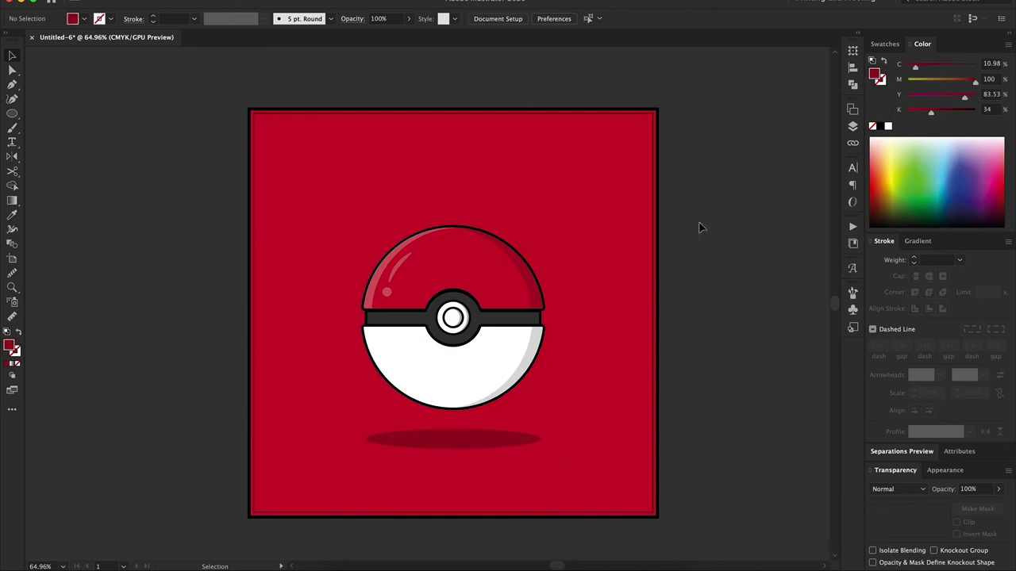
key(ctrl+a)
key(ctrl+g)
drag(453, 389, 453, 377)
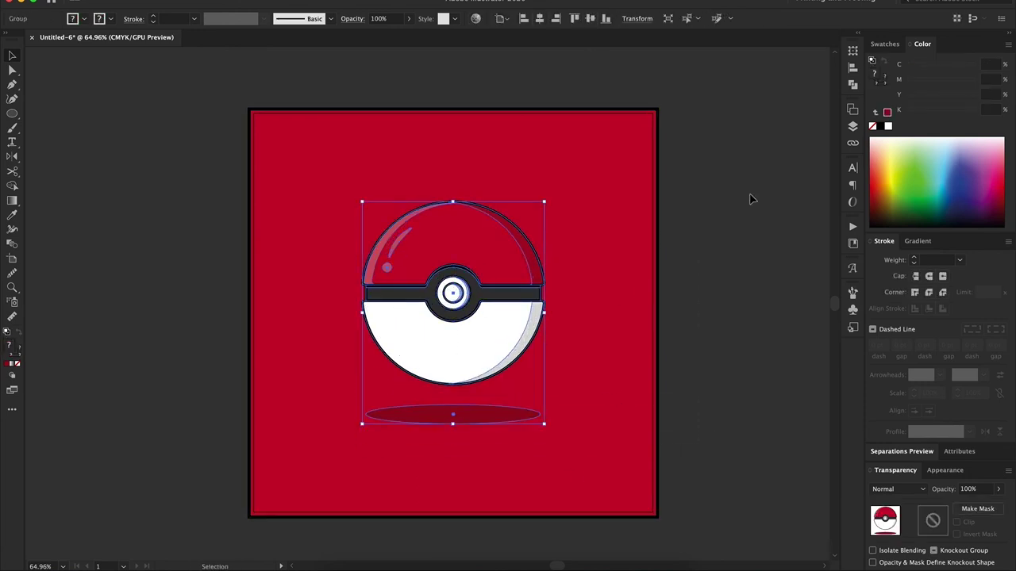
drag(510, 344, 510, 340)
Remove the red background square's outline and start exporting the artwork
click(671, 372)
click(656, 357)
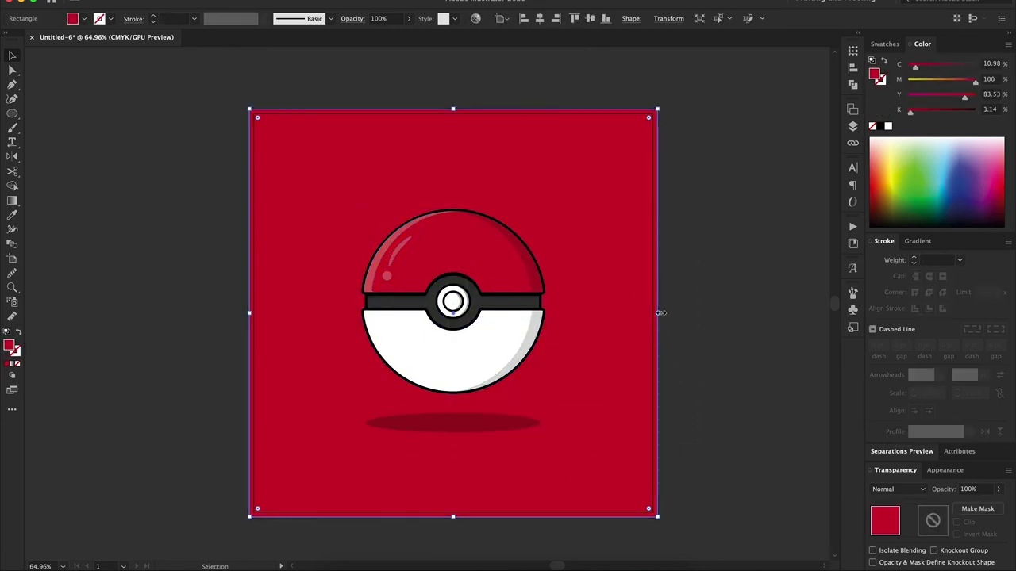
key(slash)
click(715, 390)
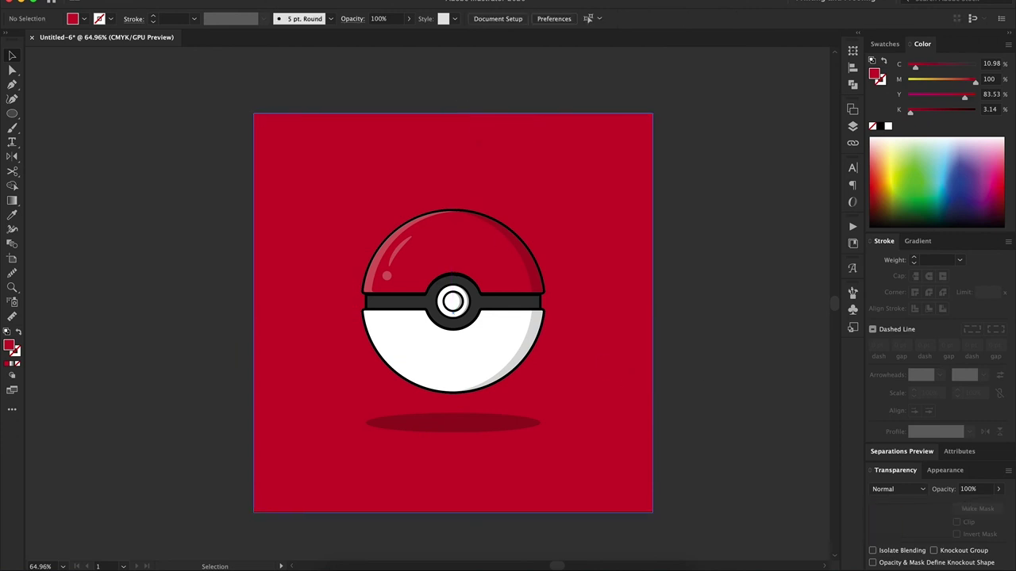
click(131, 2)
click(262, 218)
Export the PNG into Downloads and save the document as pokimon.ai
click(244, 146)
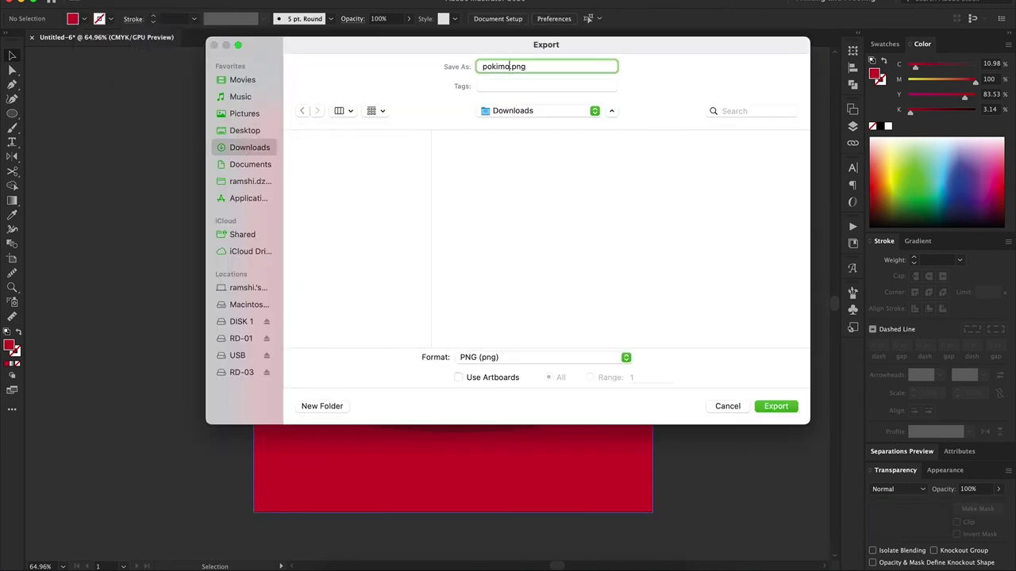
text(n)
key(Return)
click(508, 473)
key(ctrl+s)
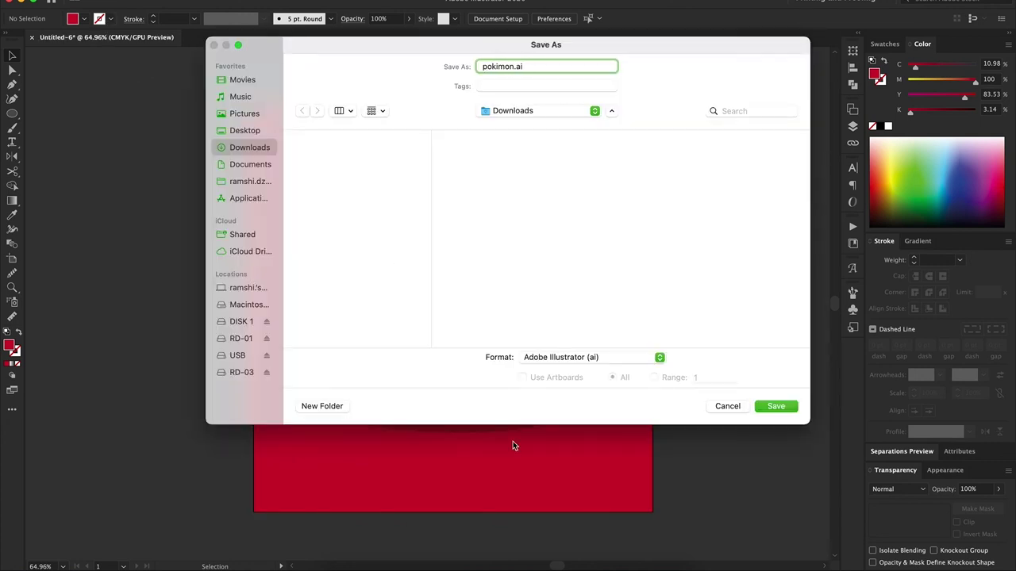
key(Return)
Export a JPEG copy of the artwork using the RGB colour model
key(Return)
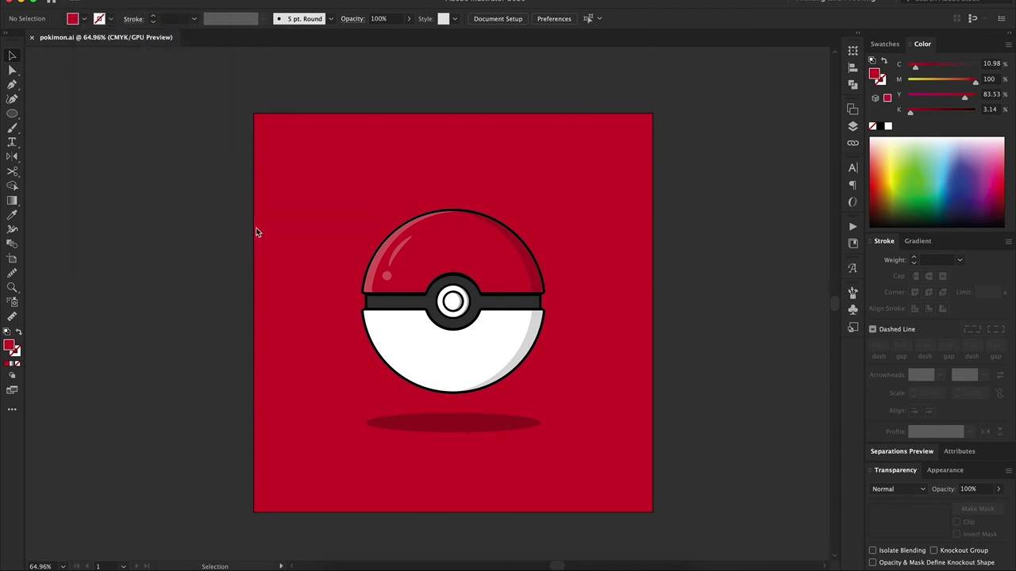
key(ctrl+alt+e)
click(548, 355)
click(544, 462)
click(548, 355)
key(Return)
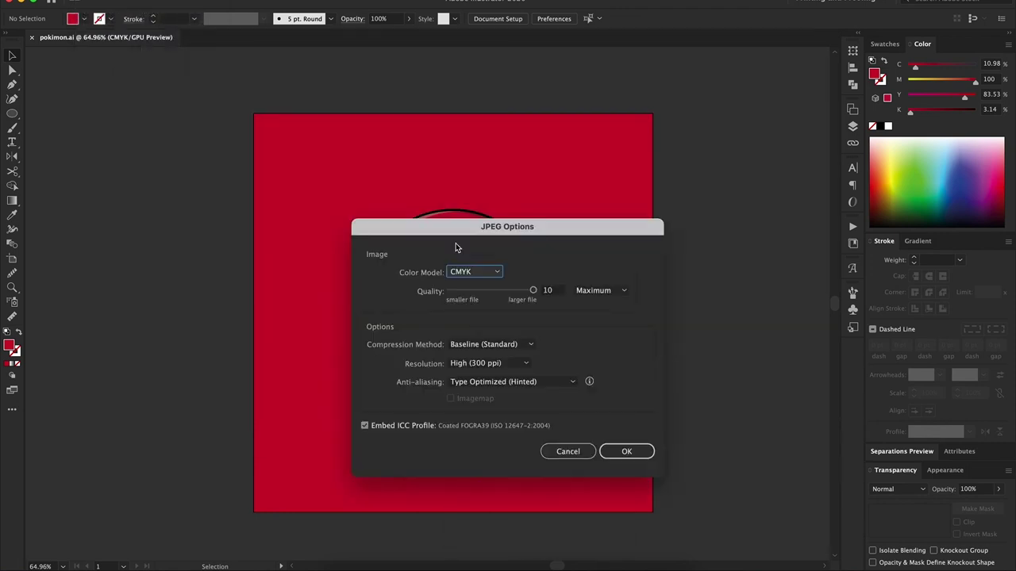
click(474, 272)
click(469, 258)
click(627, 451)
Open a Finder window and go from Desktop to the Downloads folder
click(317, 555)
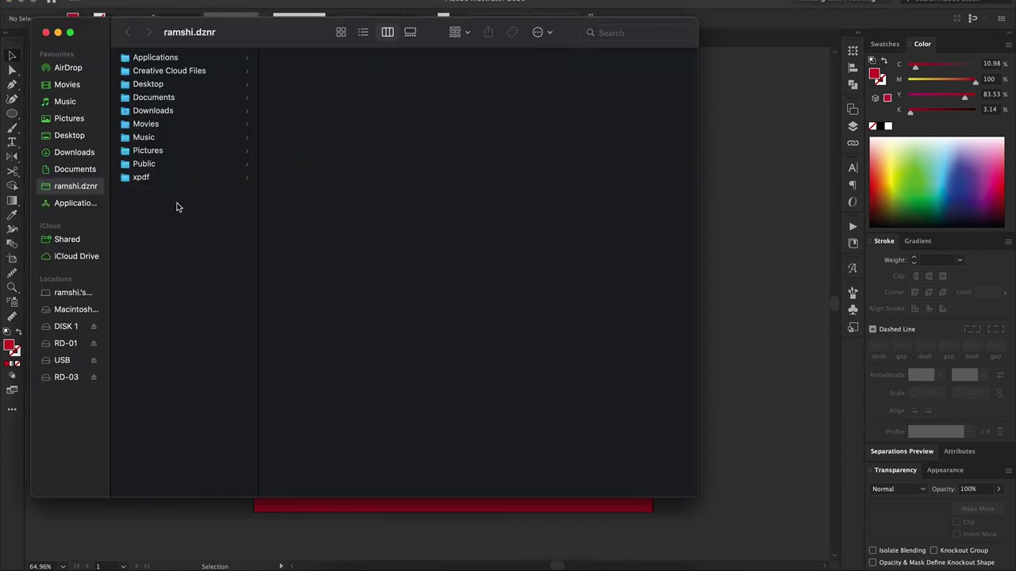
click(69, 134)
click(792, 283)
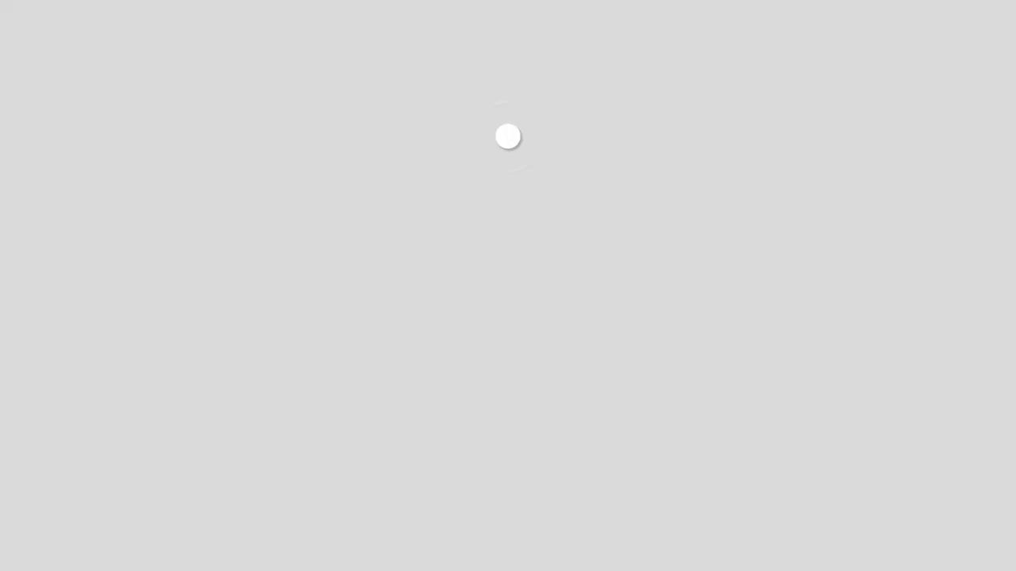